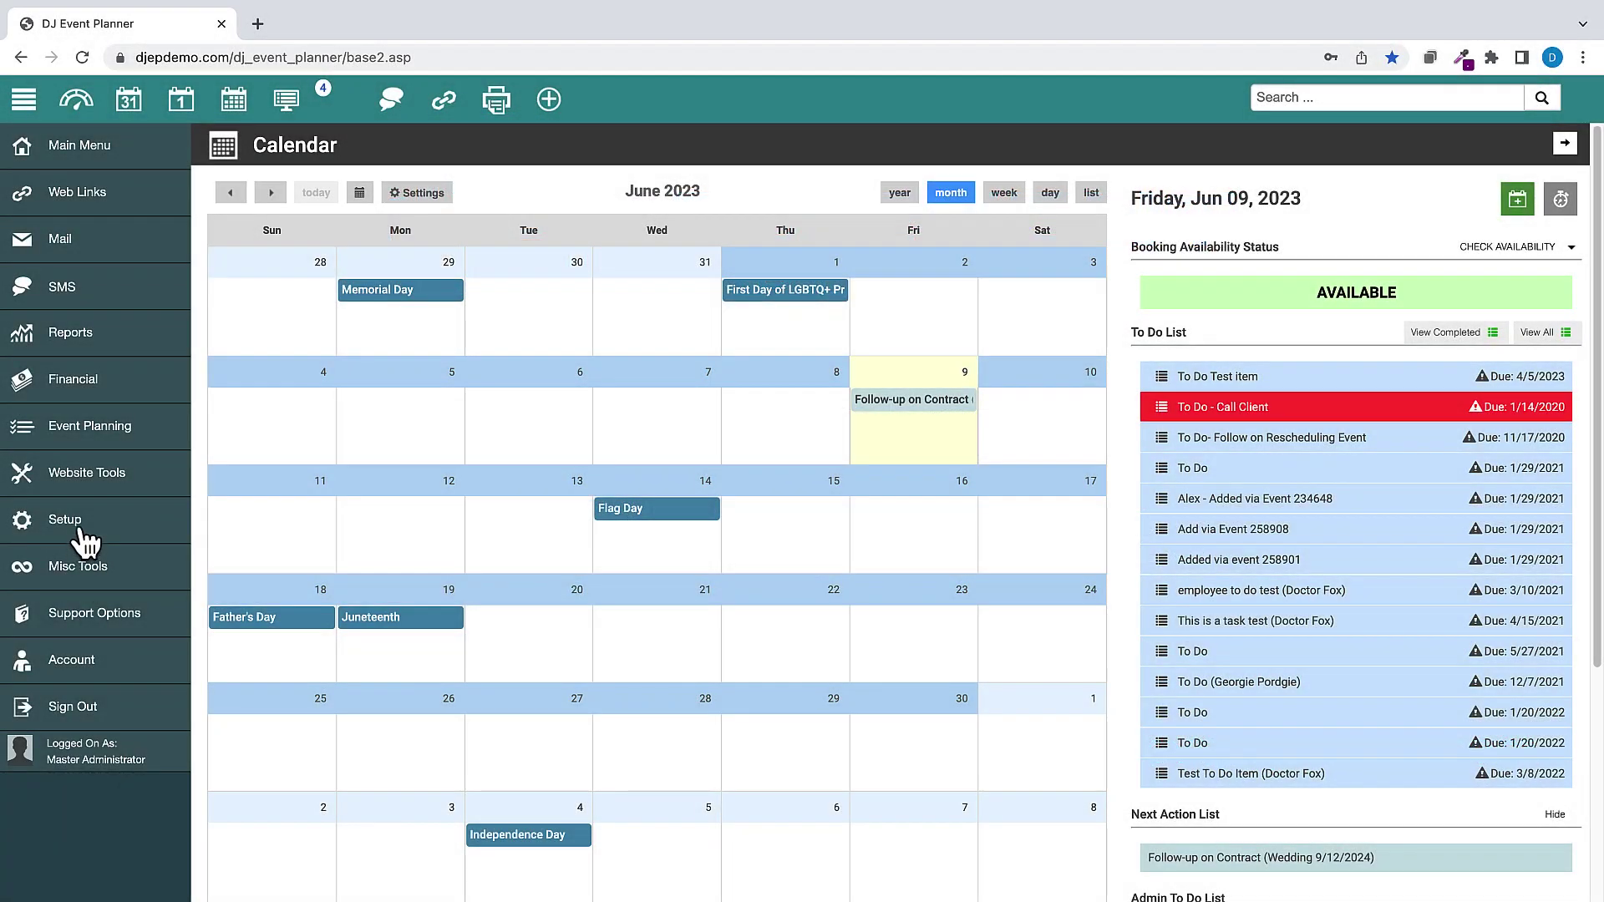
Step: Edit the Basic Bar Package and show its instant quote settings, limited to 3 per day
left_click(45, 534)
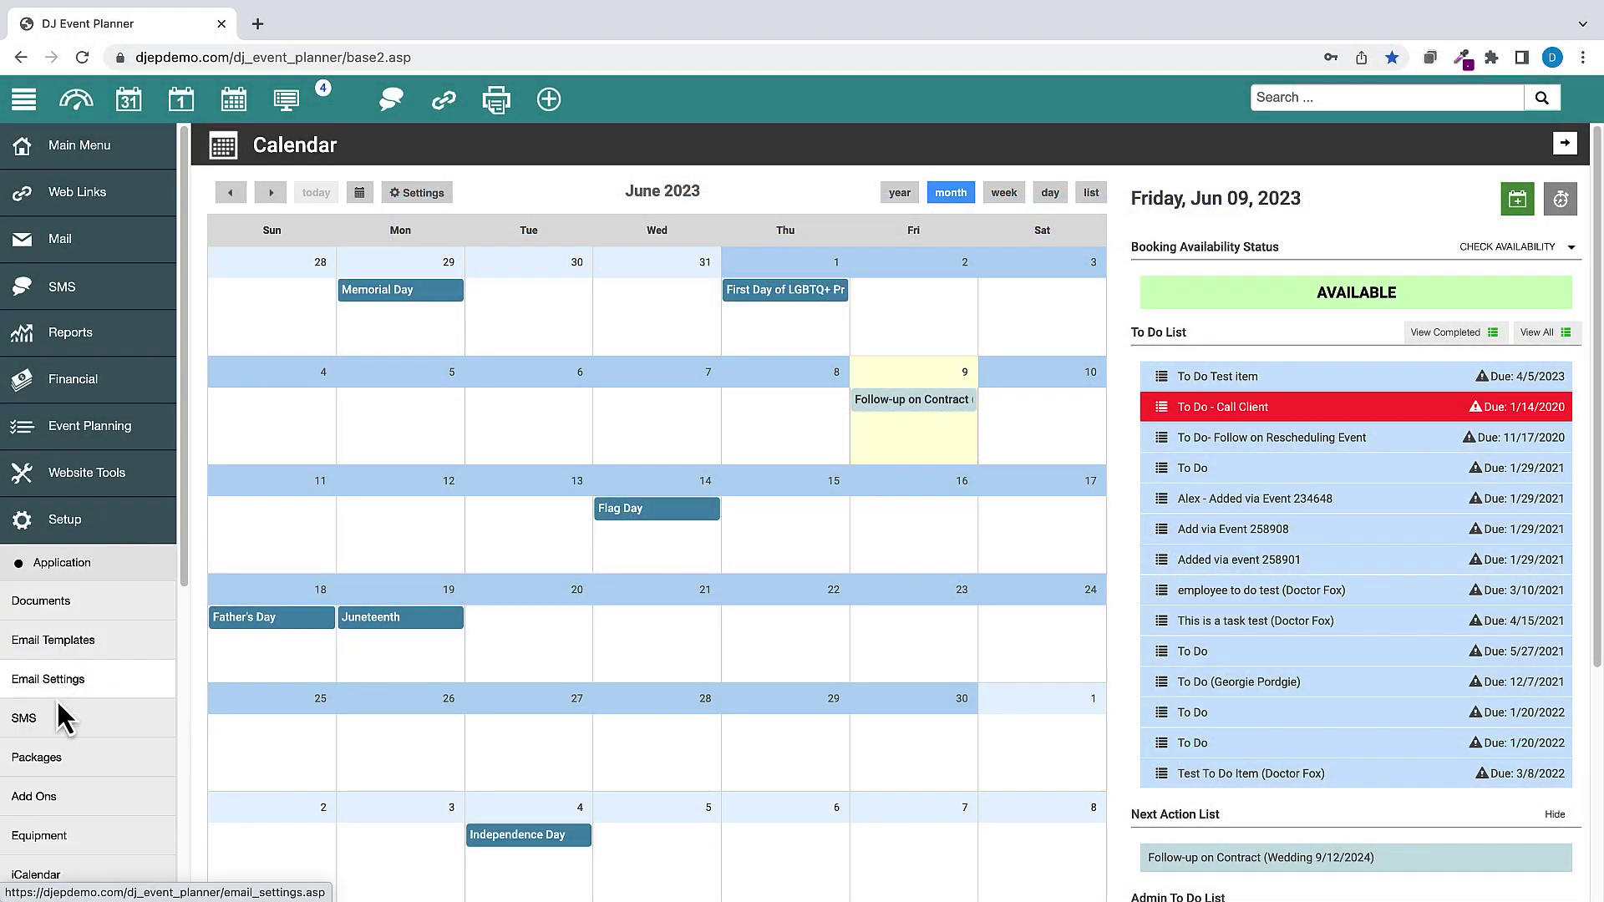
left_click(40, 757)
left_click(1517, 451)
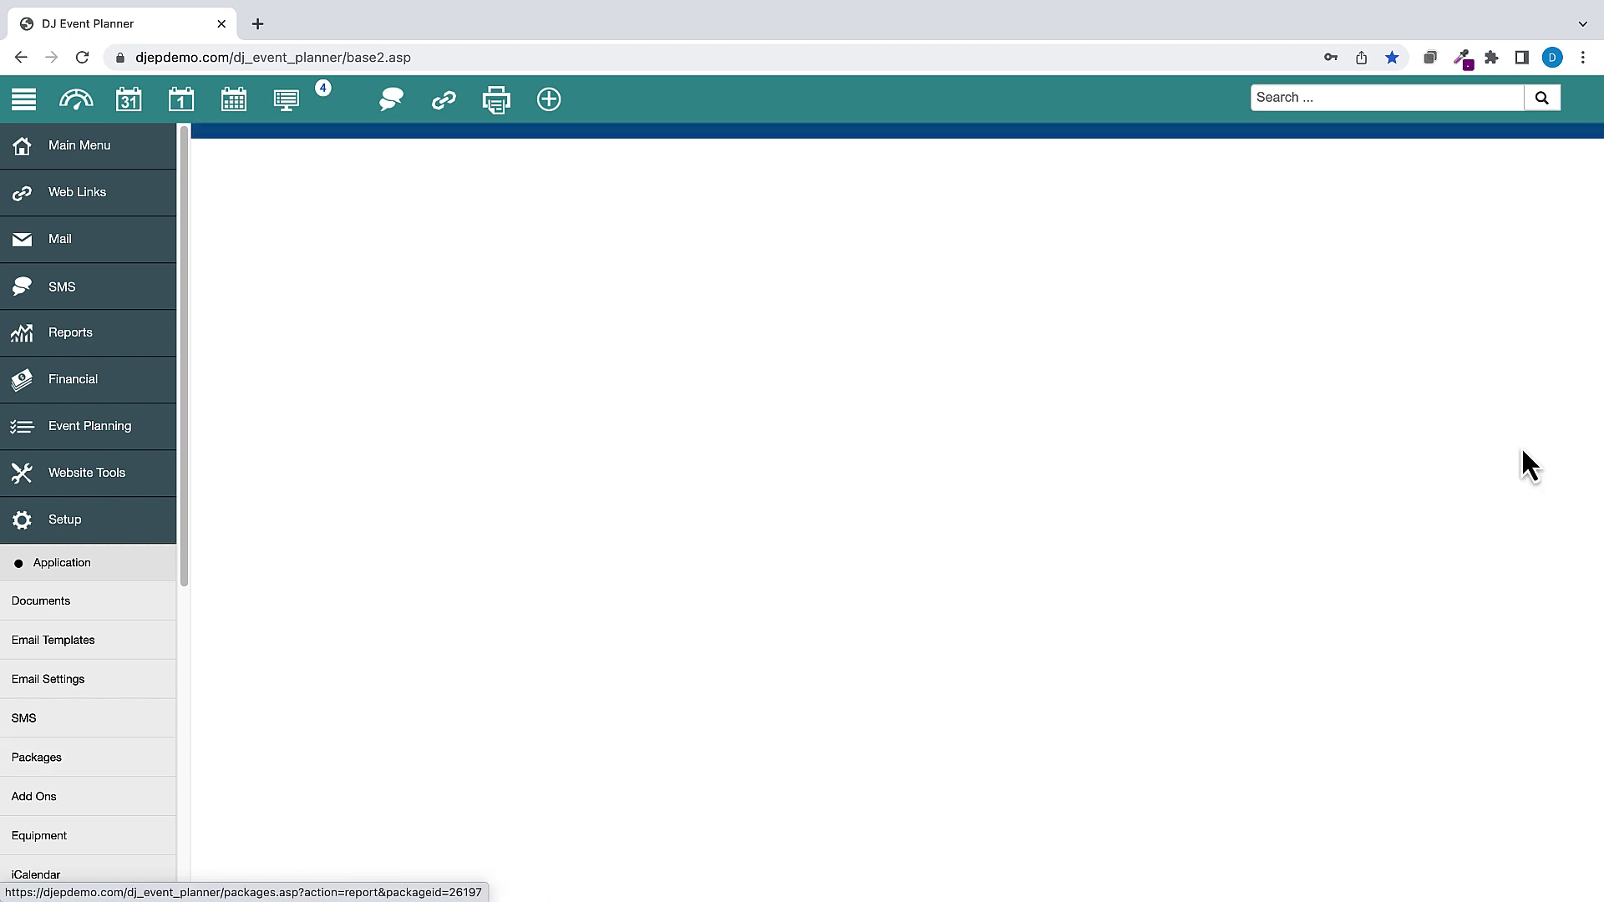
left_click(1460, 213)
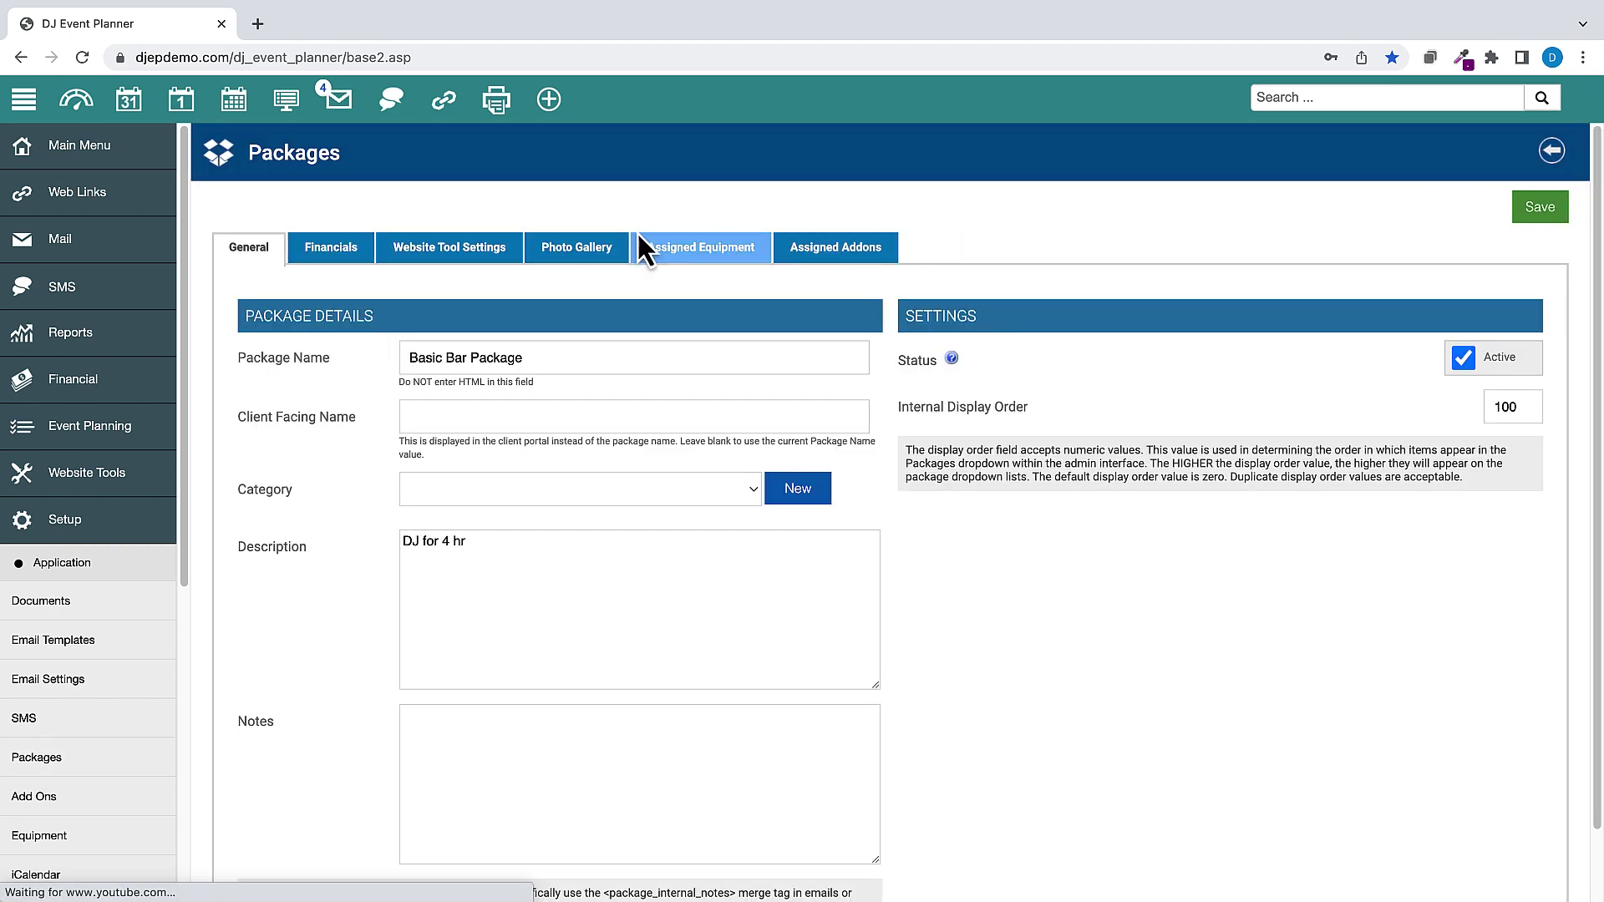
left_click(435, 249)
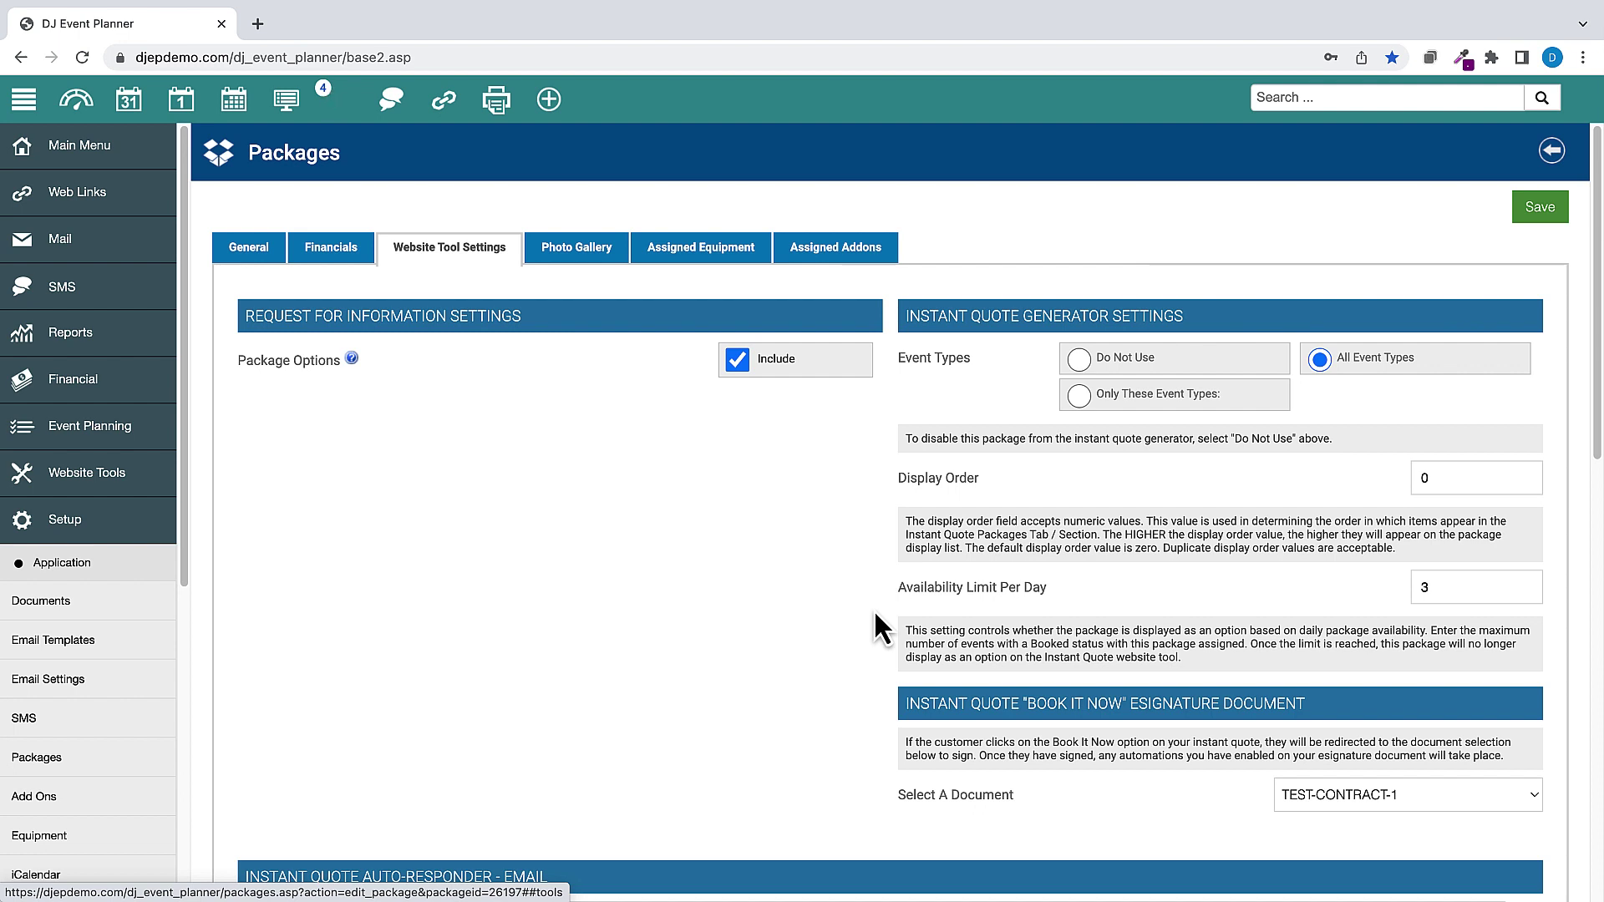
Step: Run the Health Checker on the booked-events iCalendar, showing 13 events and an 18.95 KB file
left_click(78, 522)
left_click(79, 526)
scroll(71, 634, "down", 2)
left_click(50, 702)
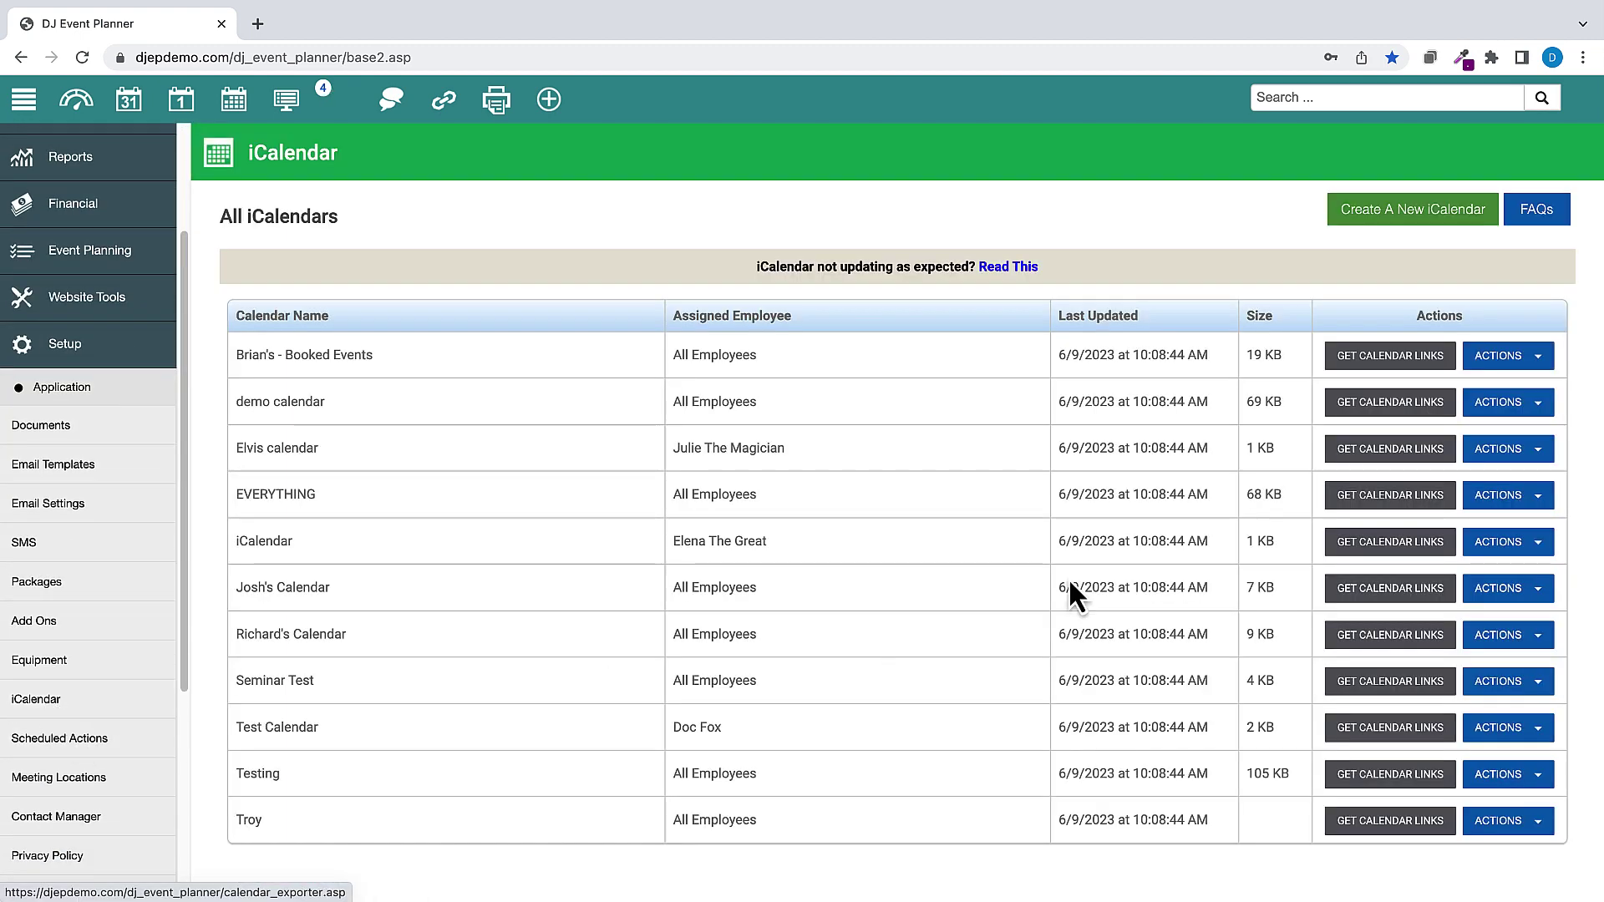
left_click(1538, 358)
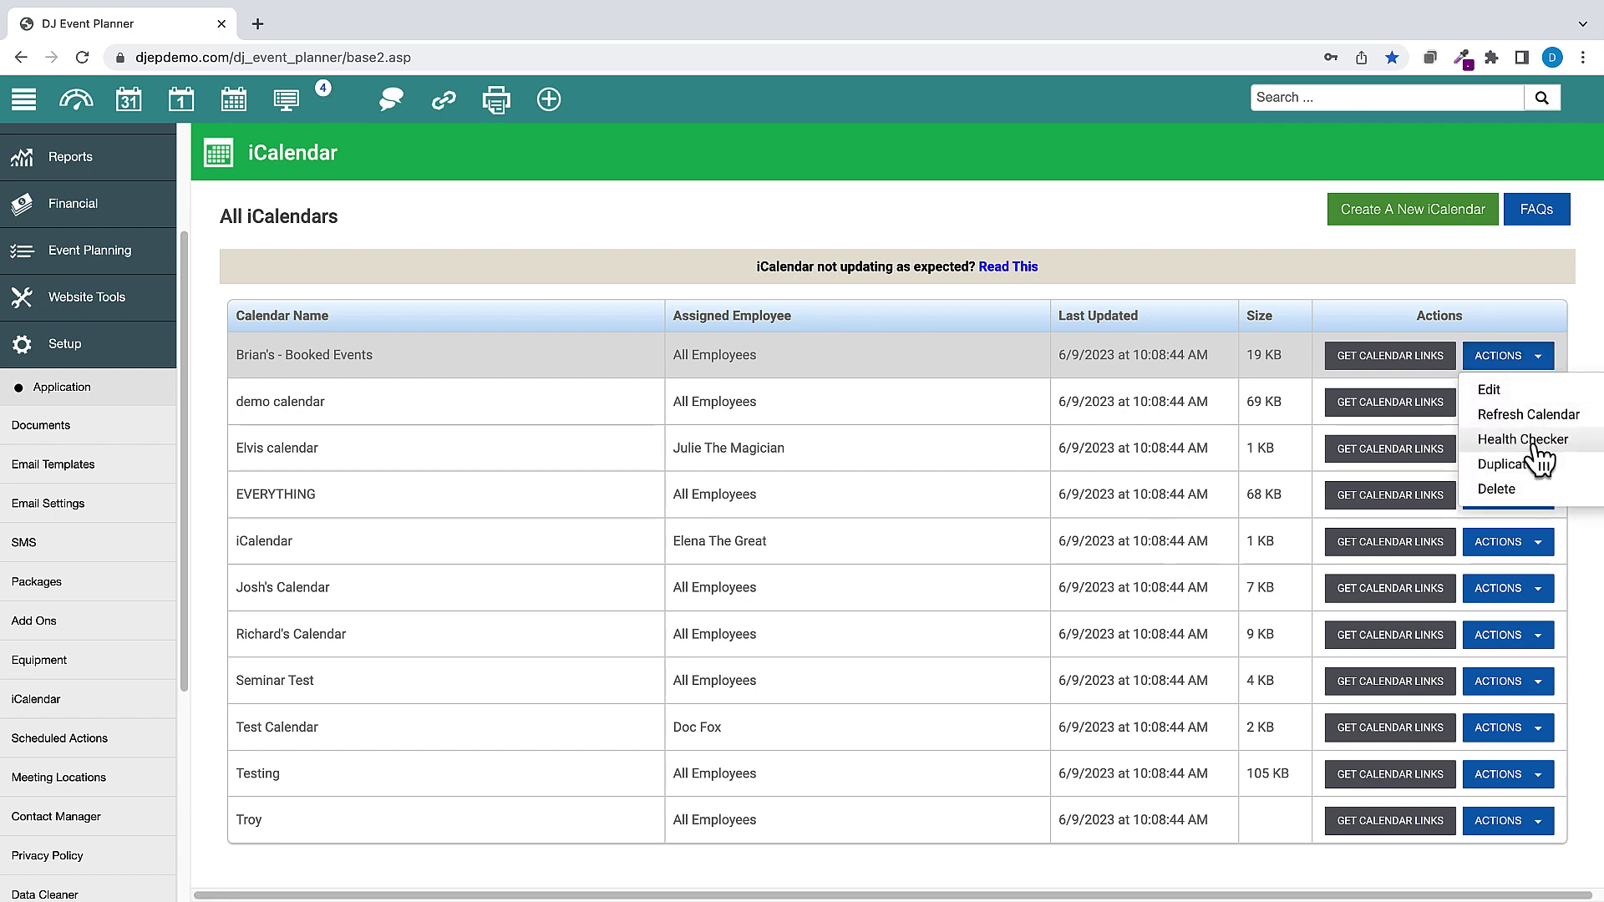
left_click(1536, 439)
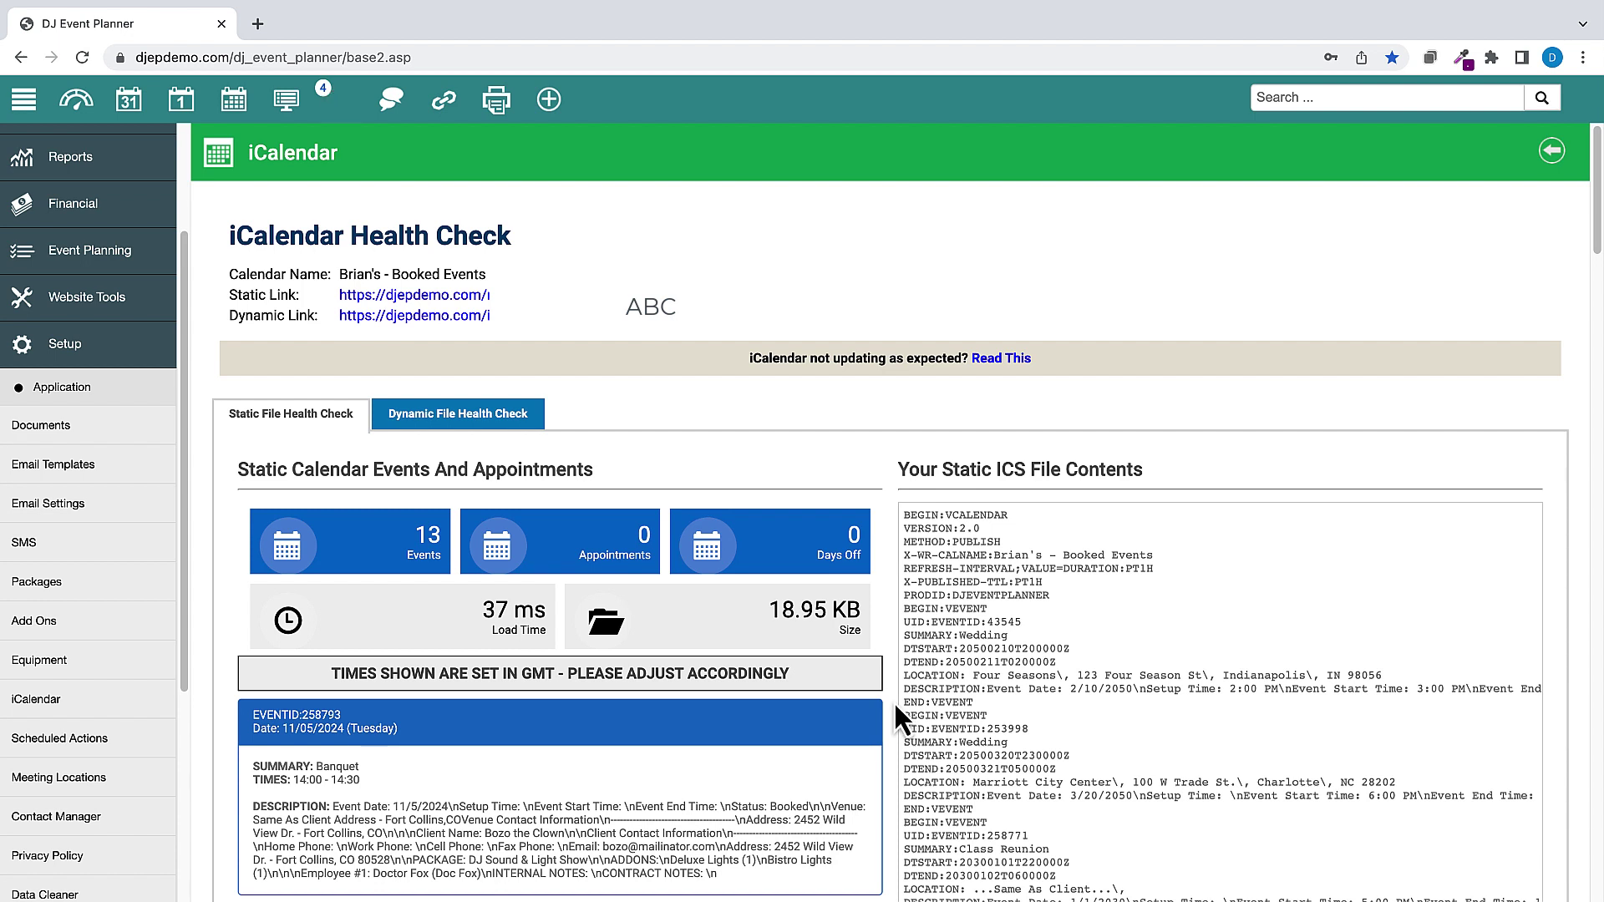
left_click(72, 359)
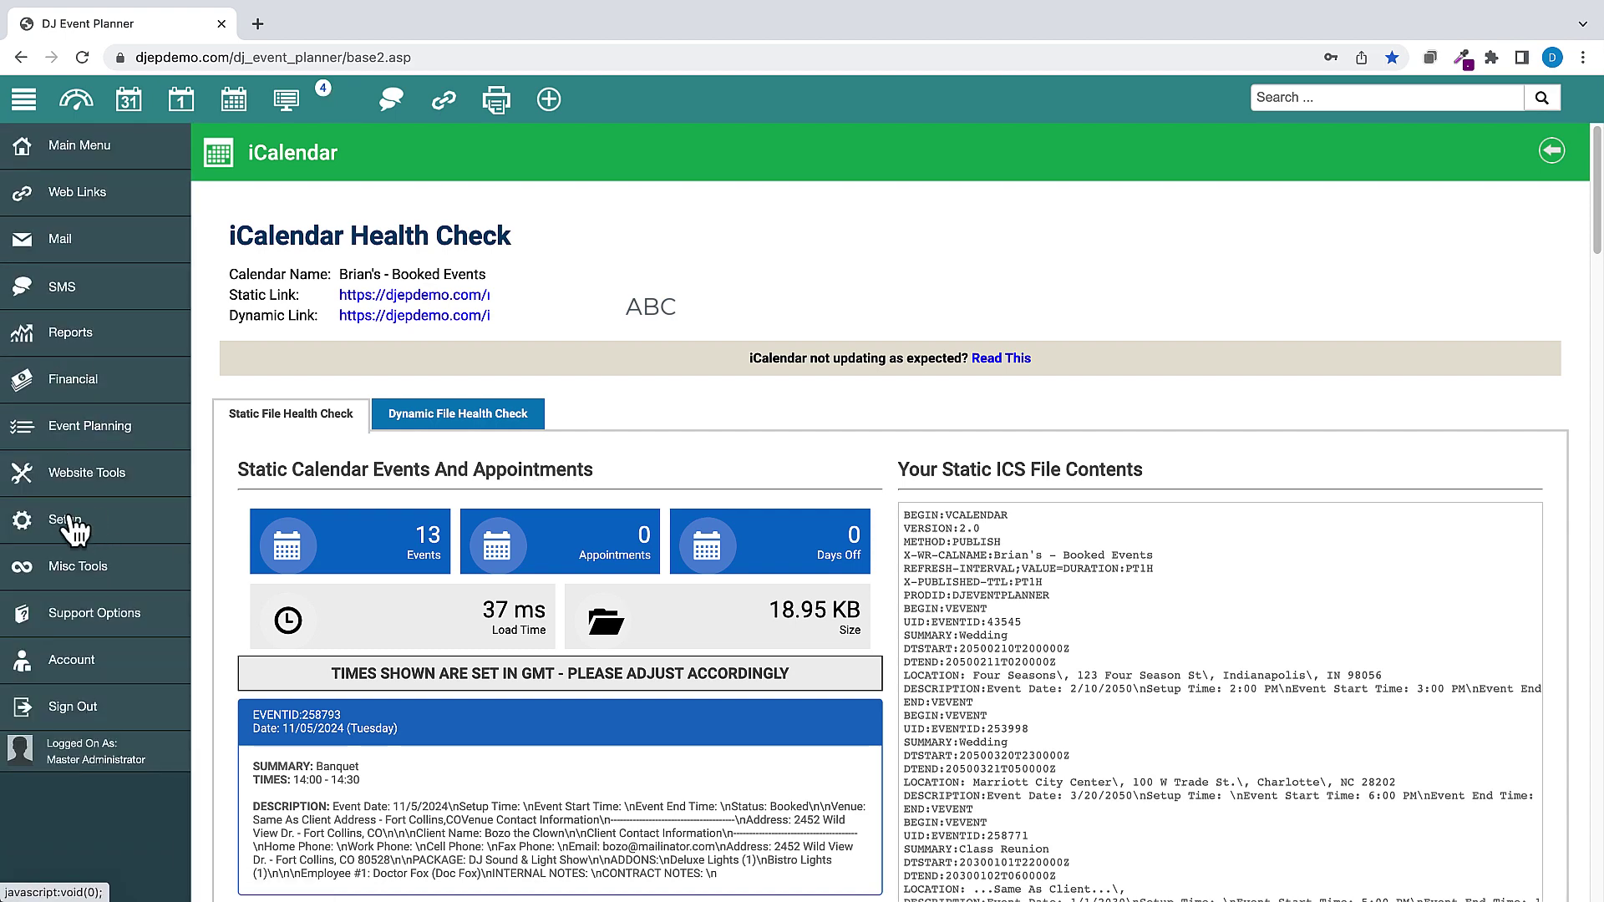
Step: View the Bistro Lights add-on, named 'Lights - Bistro' with a $10.00 default price
left_click(77, 525)
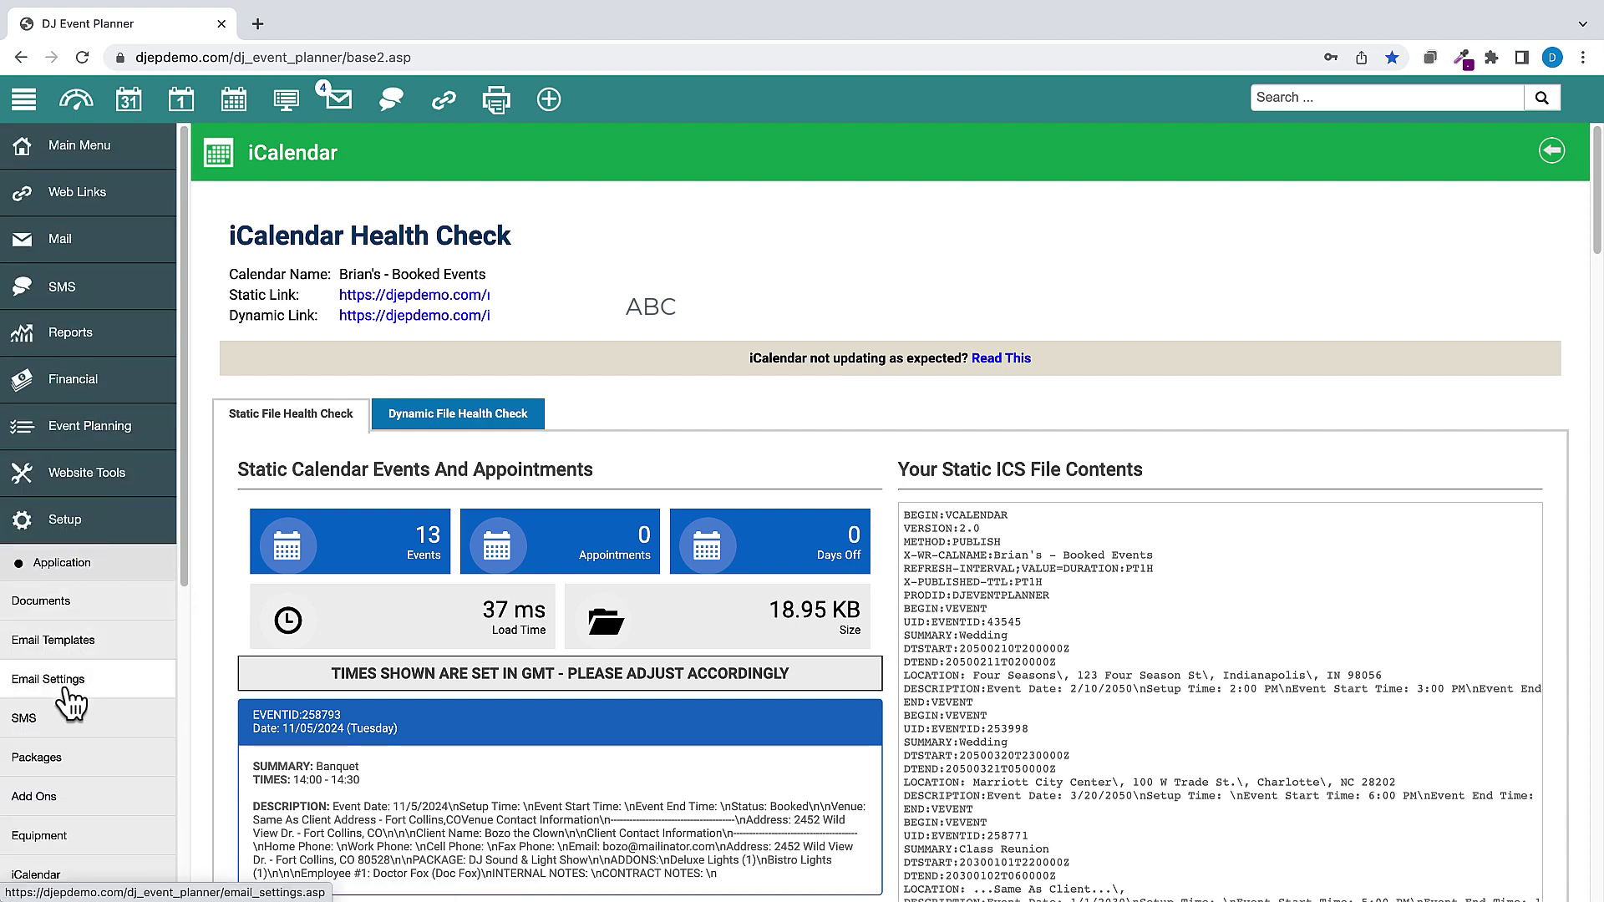
left_click(46, 800)
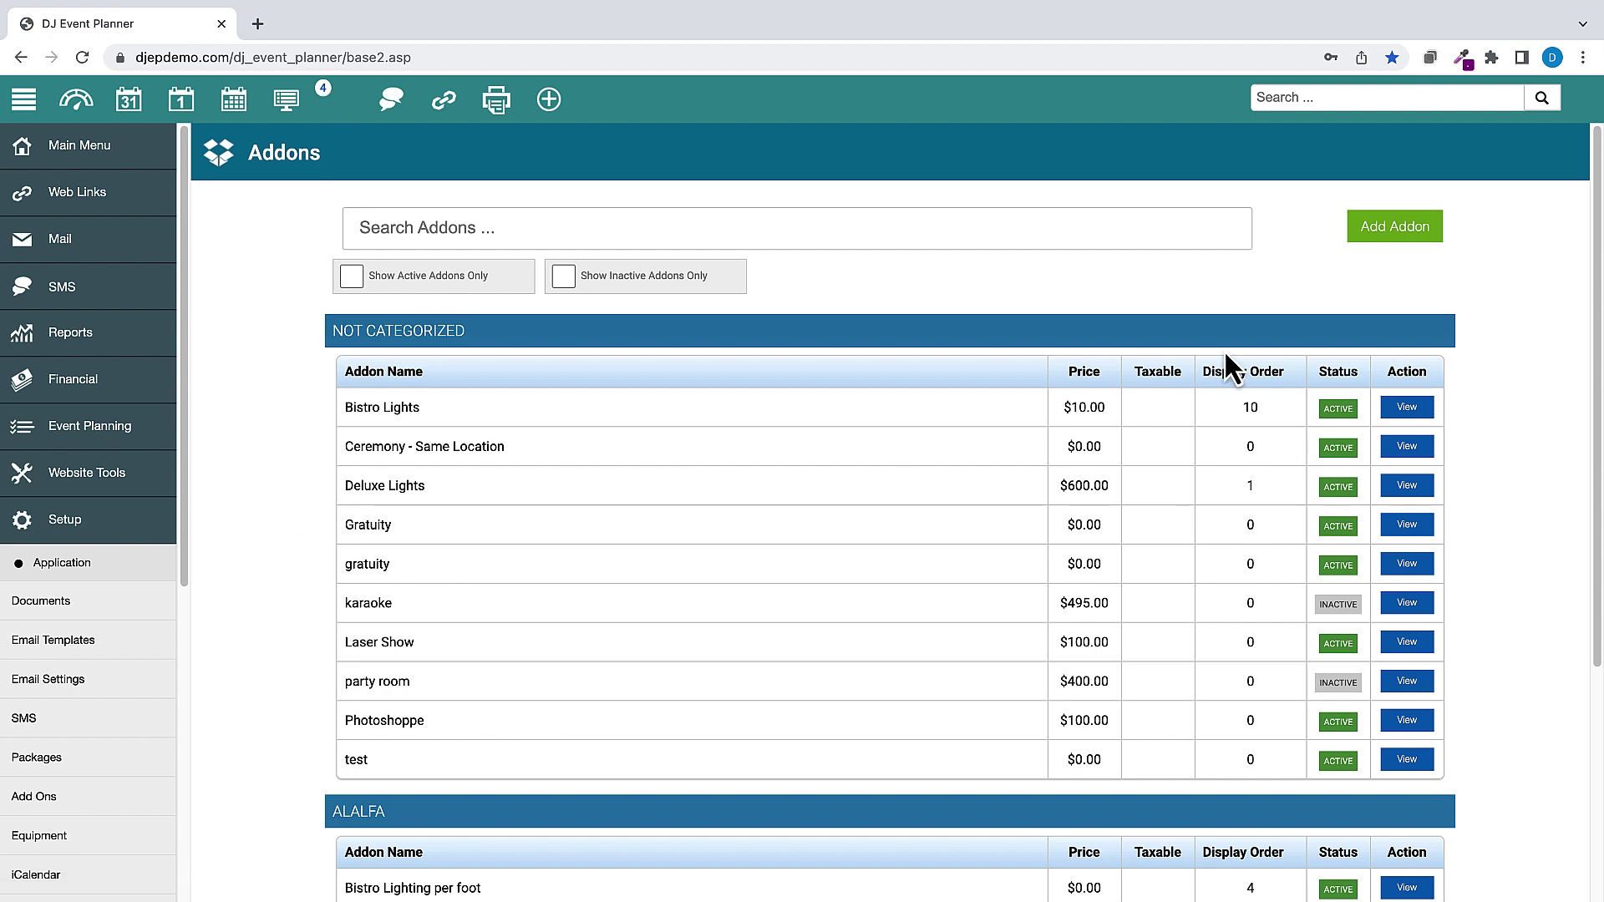
left_click(1380, 410)
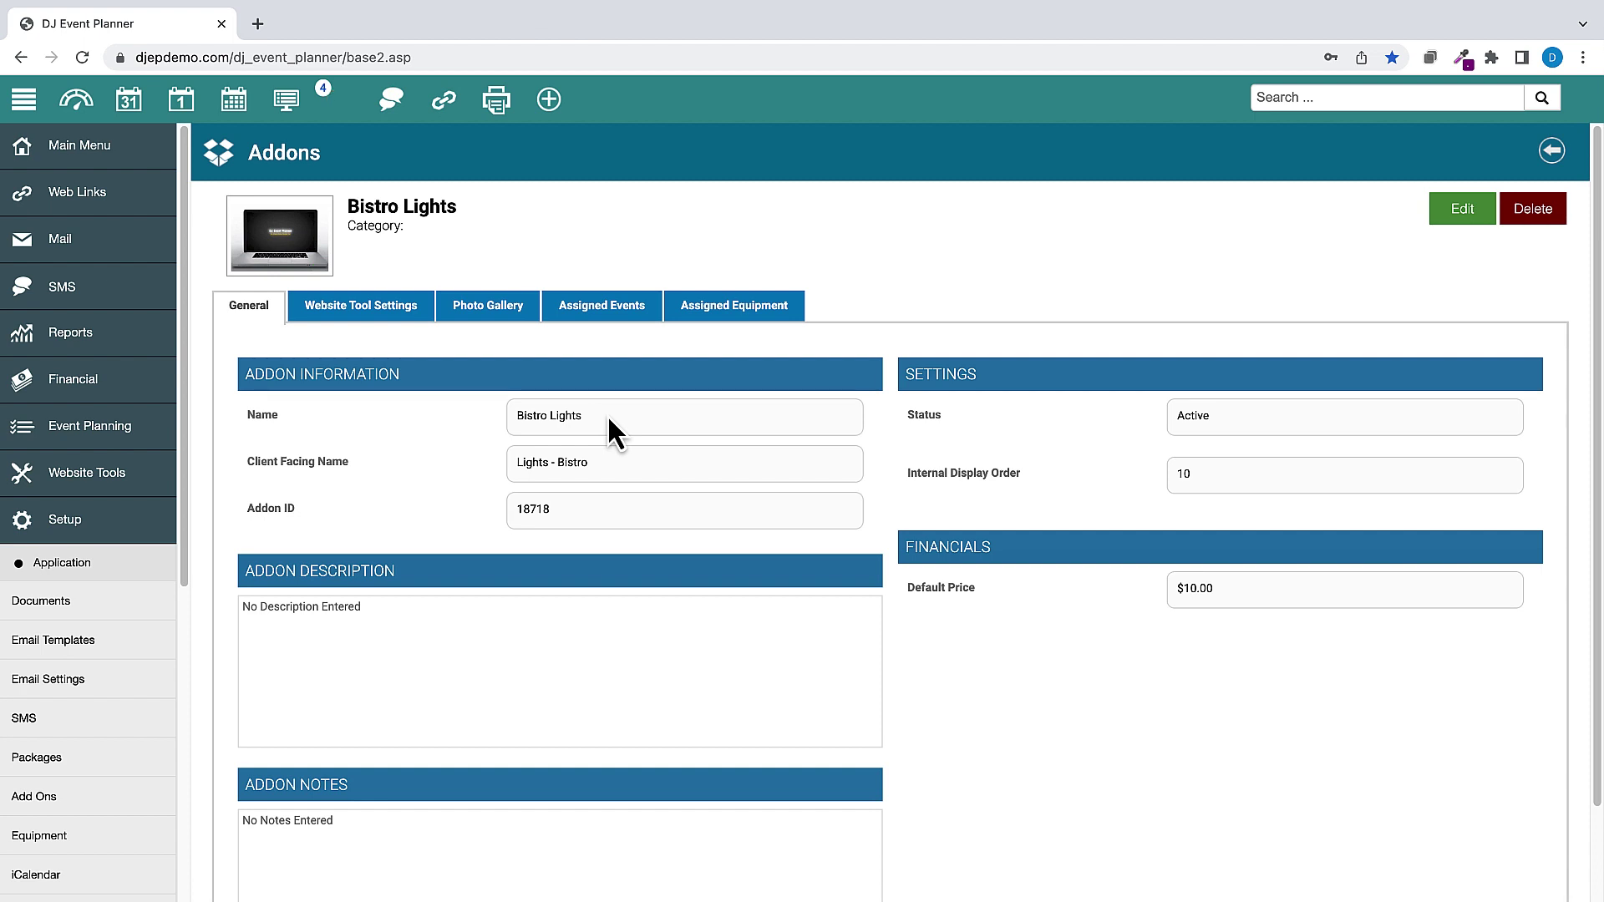
Step: Open the '1. new merge tags' document template showing the <event_date_year_two_digit> tag
left_click(54, 608)
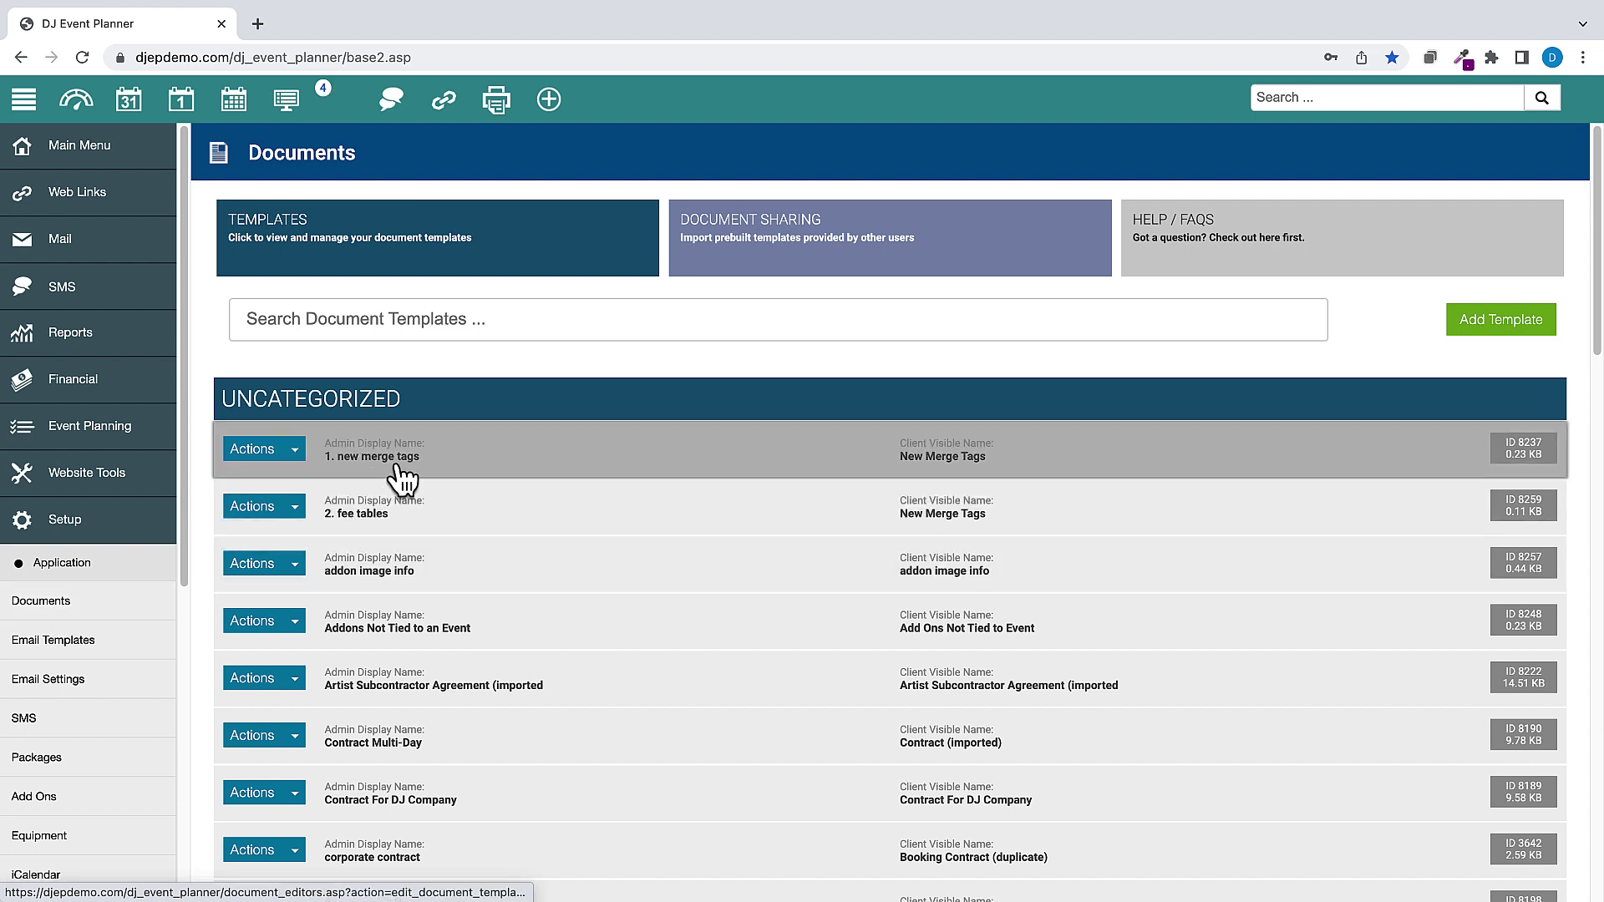
left_click(398, 466)
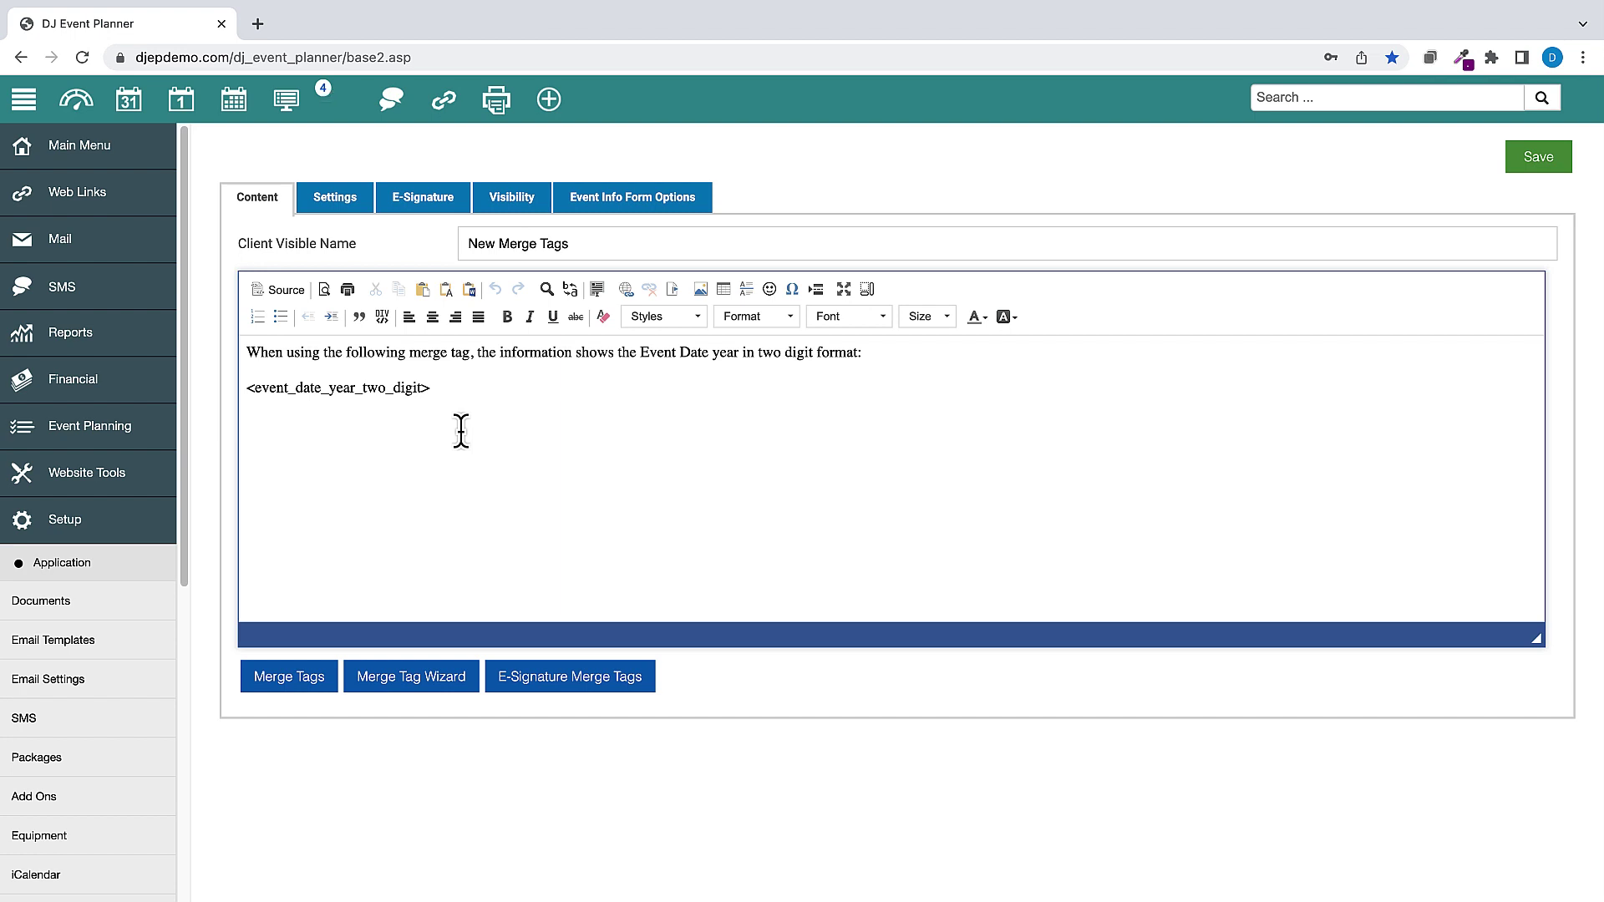
Step: Set Employee Payroll 'Sort Order For A Given Date' to Start Time
left_click(52, 566)
scroll(57, 568, "down", 2)
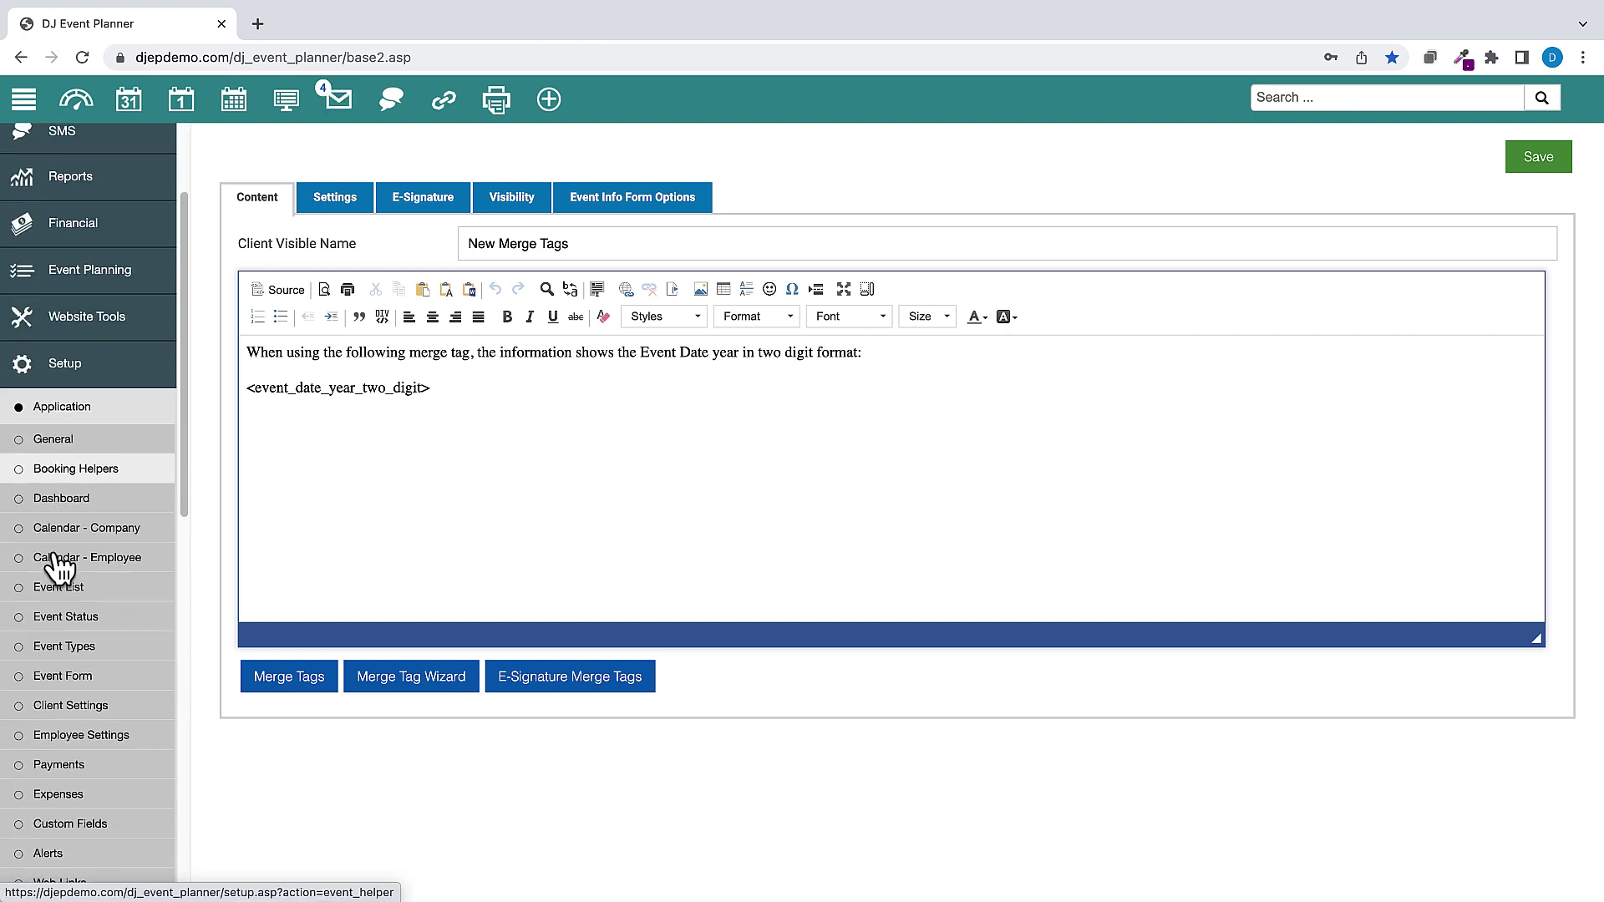
left_click(64, 736)
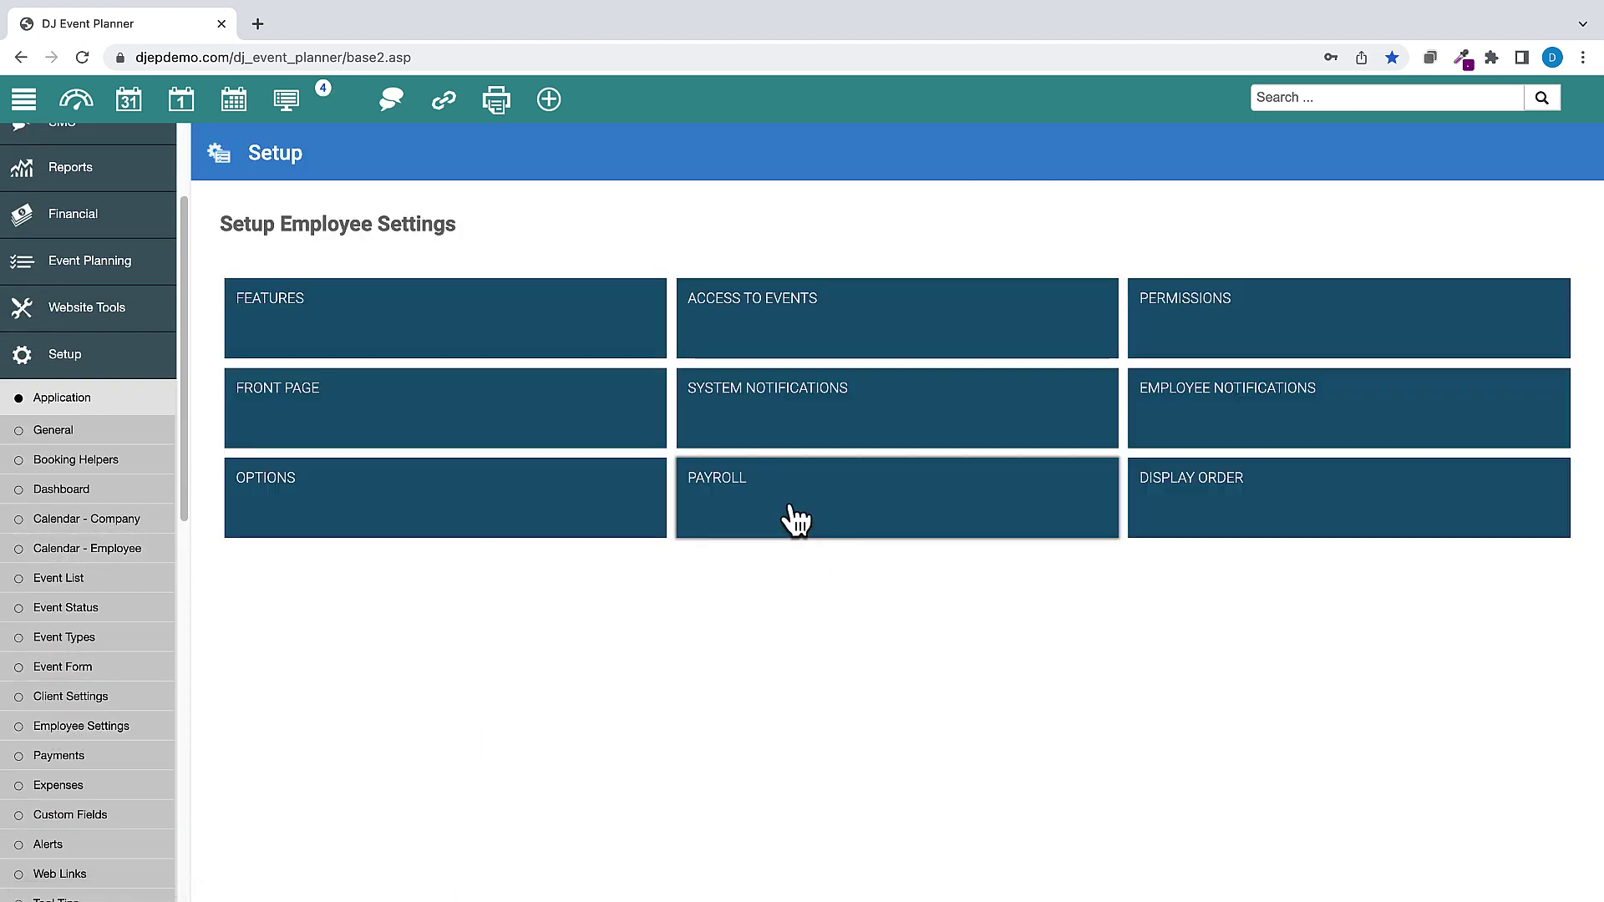
left_click(796, 520)
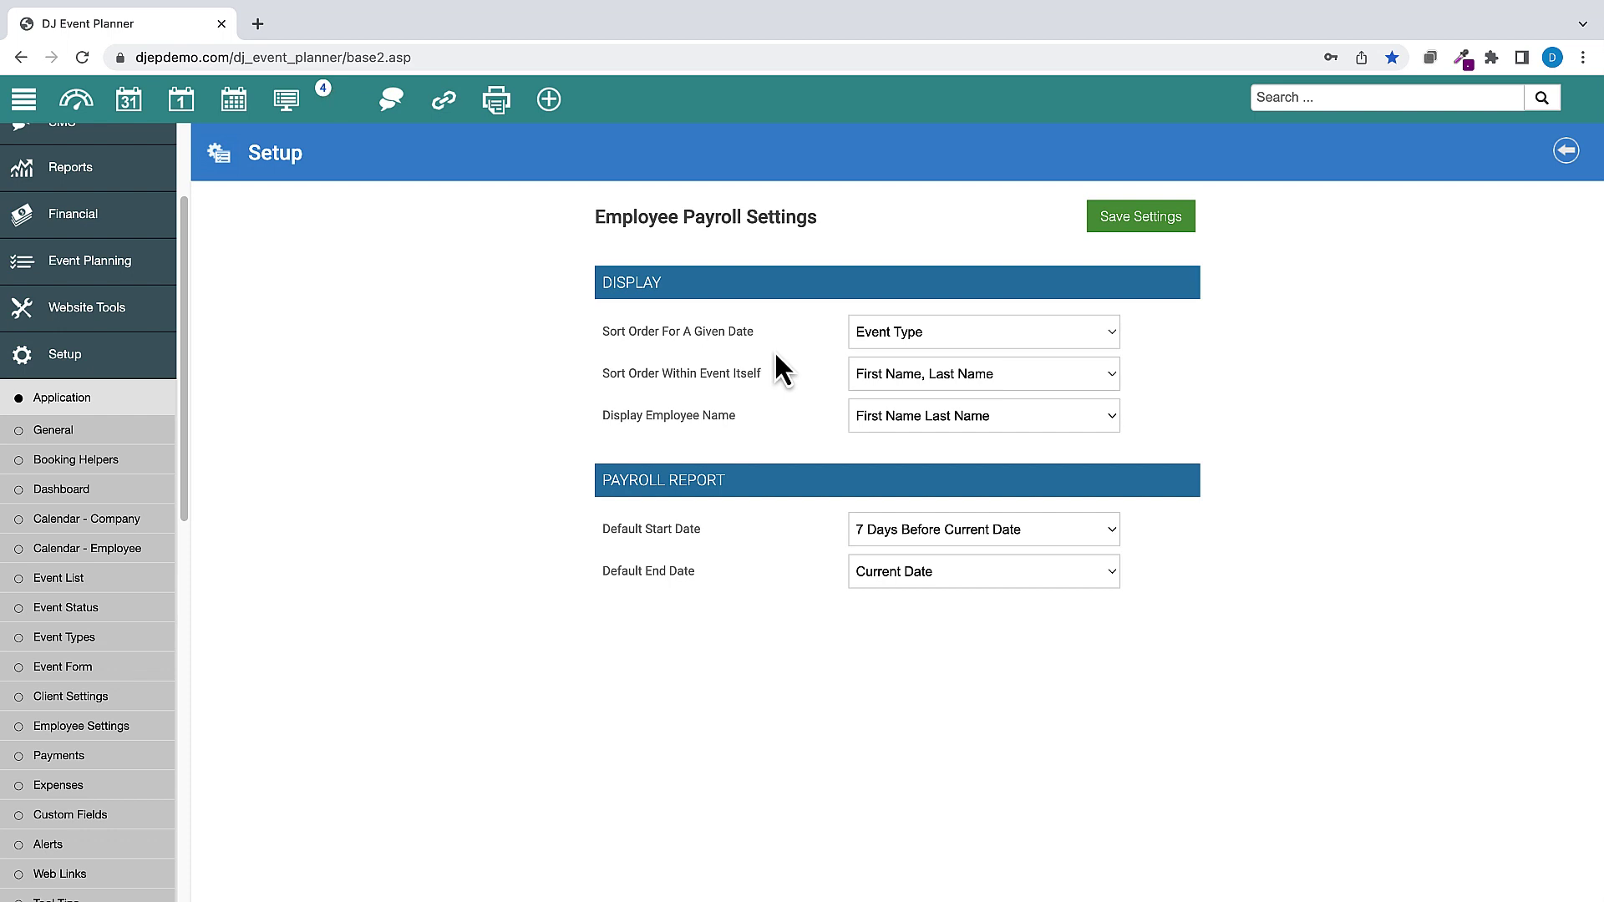
left_click(1114, 348)
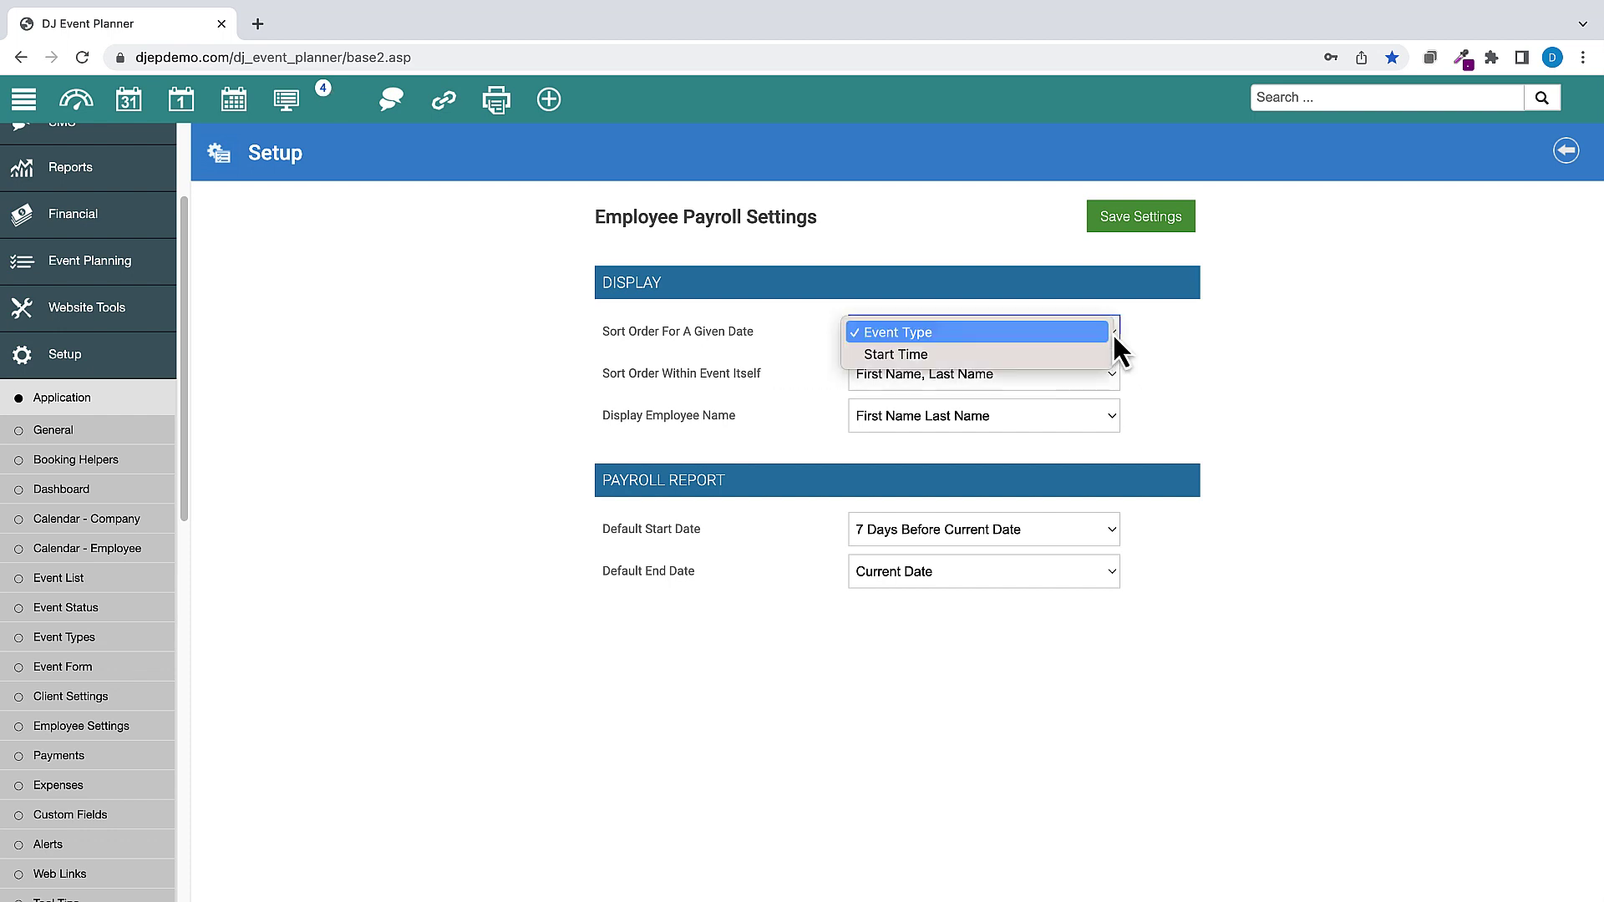
left_click(1063, 355)
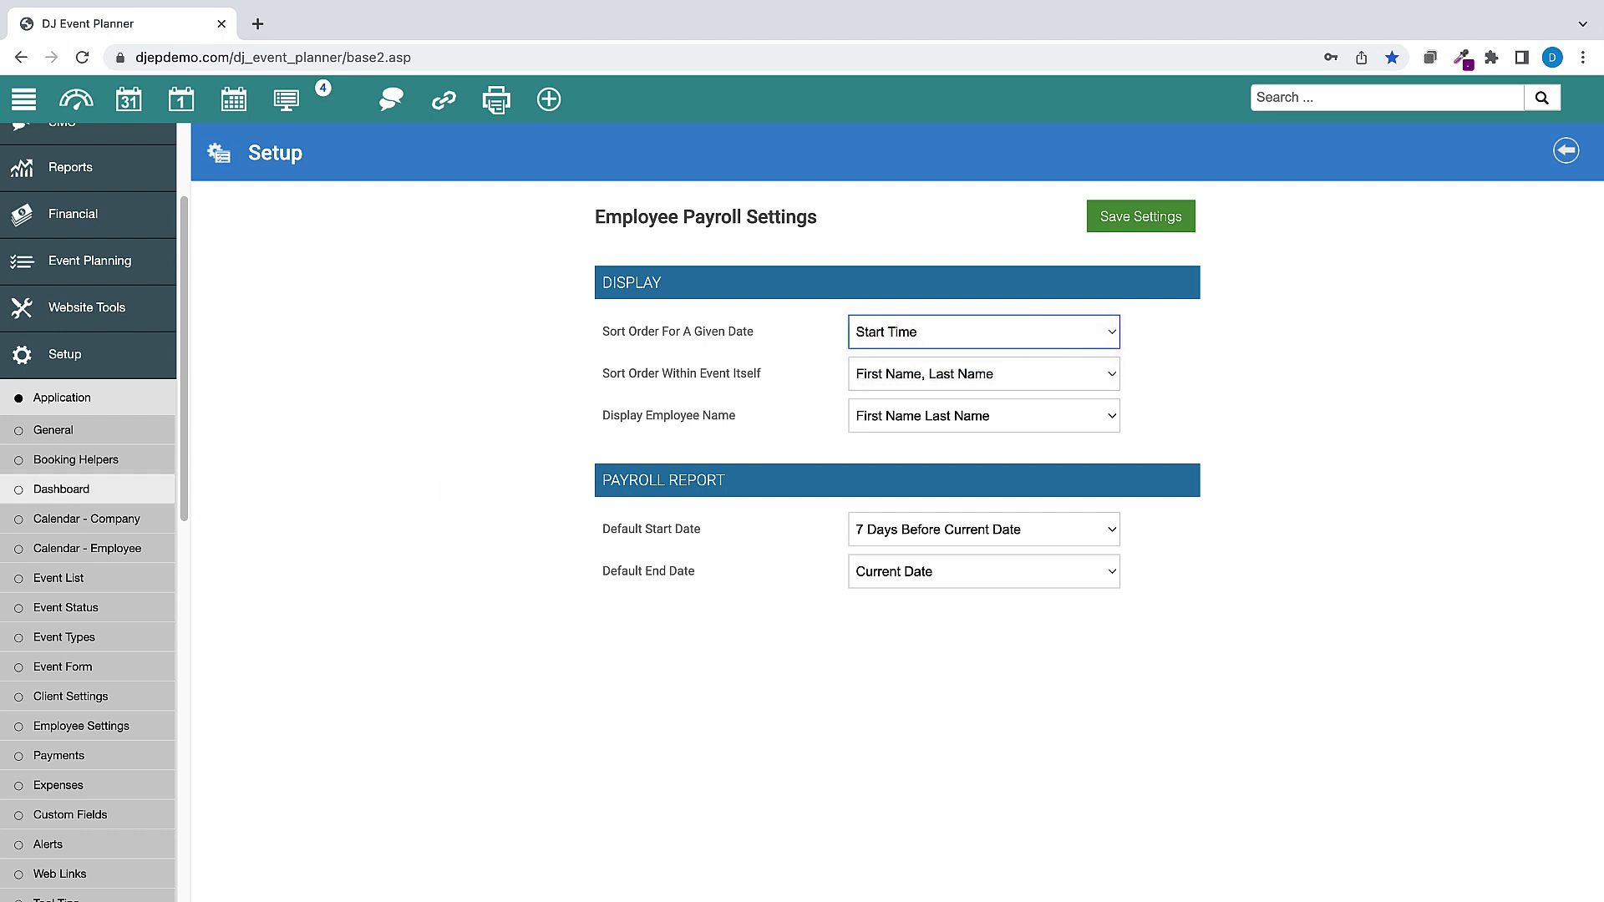
Step: List events needing a Date Booked value in the Data Cleaner, with their first payment dates
left_click(77, 403)
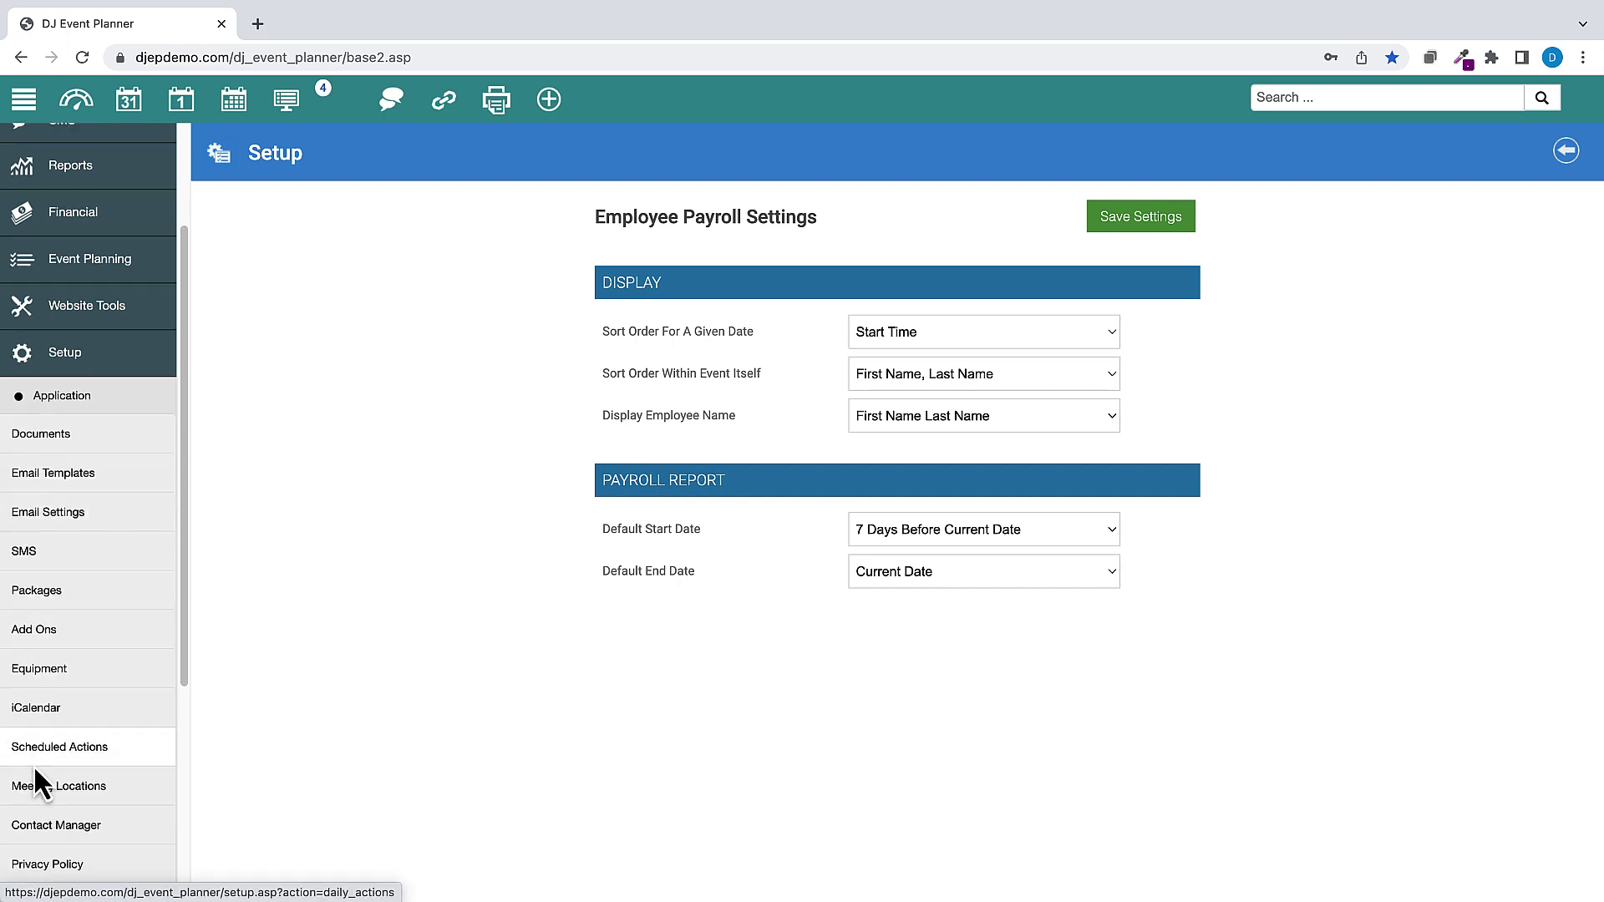
scroll(35, 770, "down", 3)
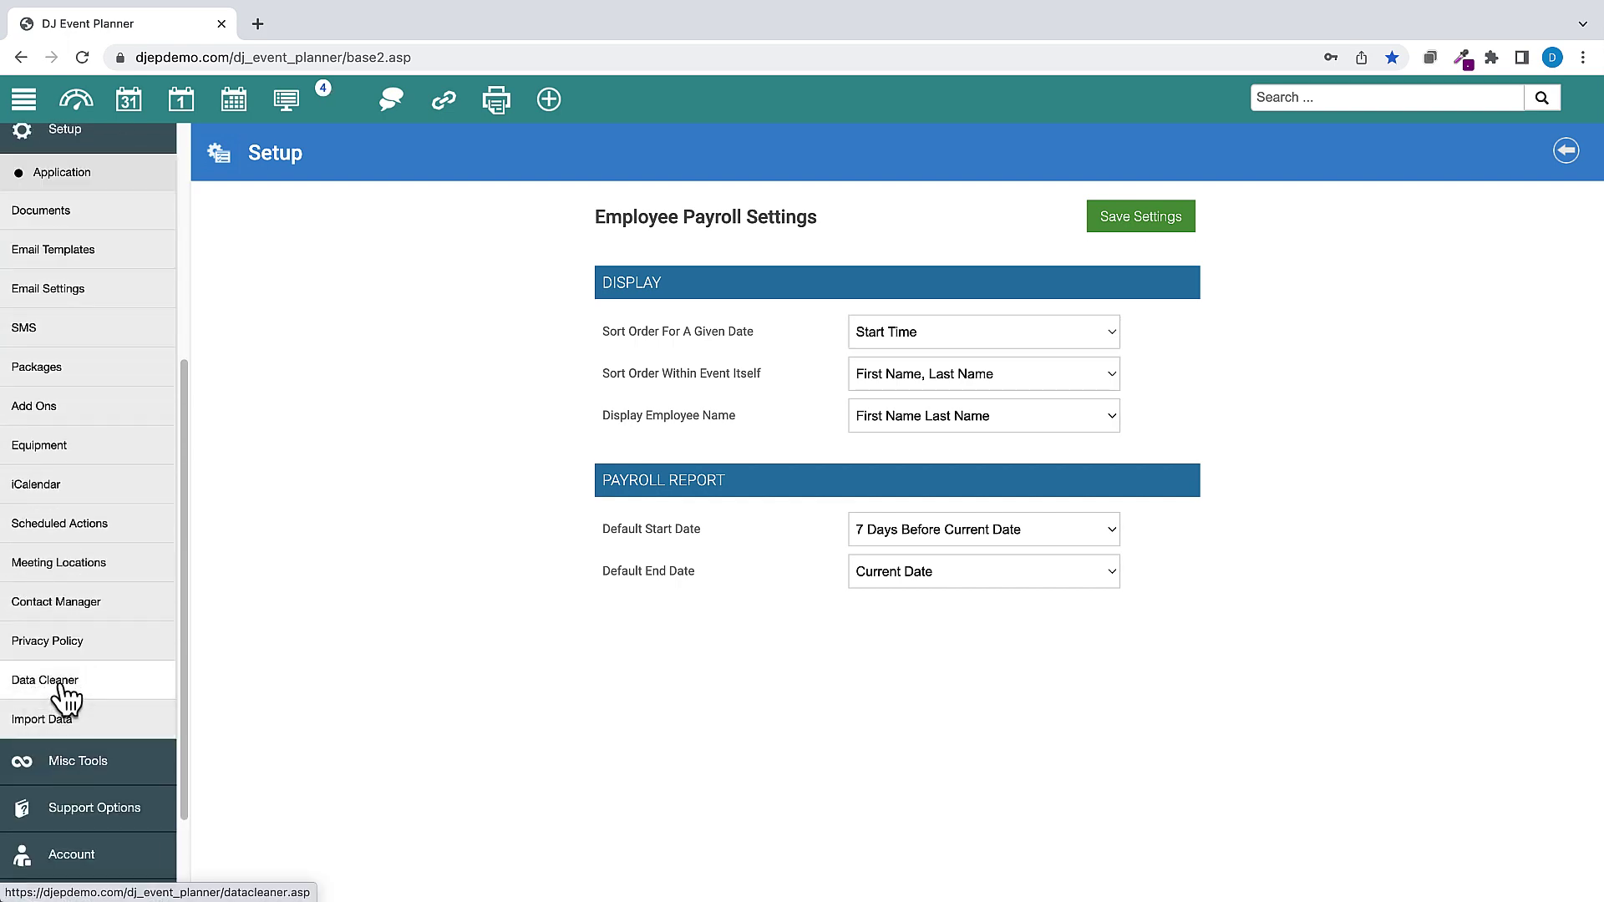
left_click(63, 690)
scroll(258, 649, "down", 1)
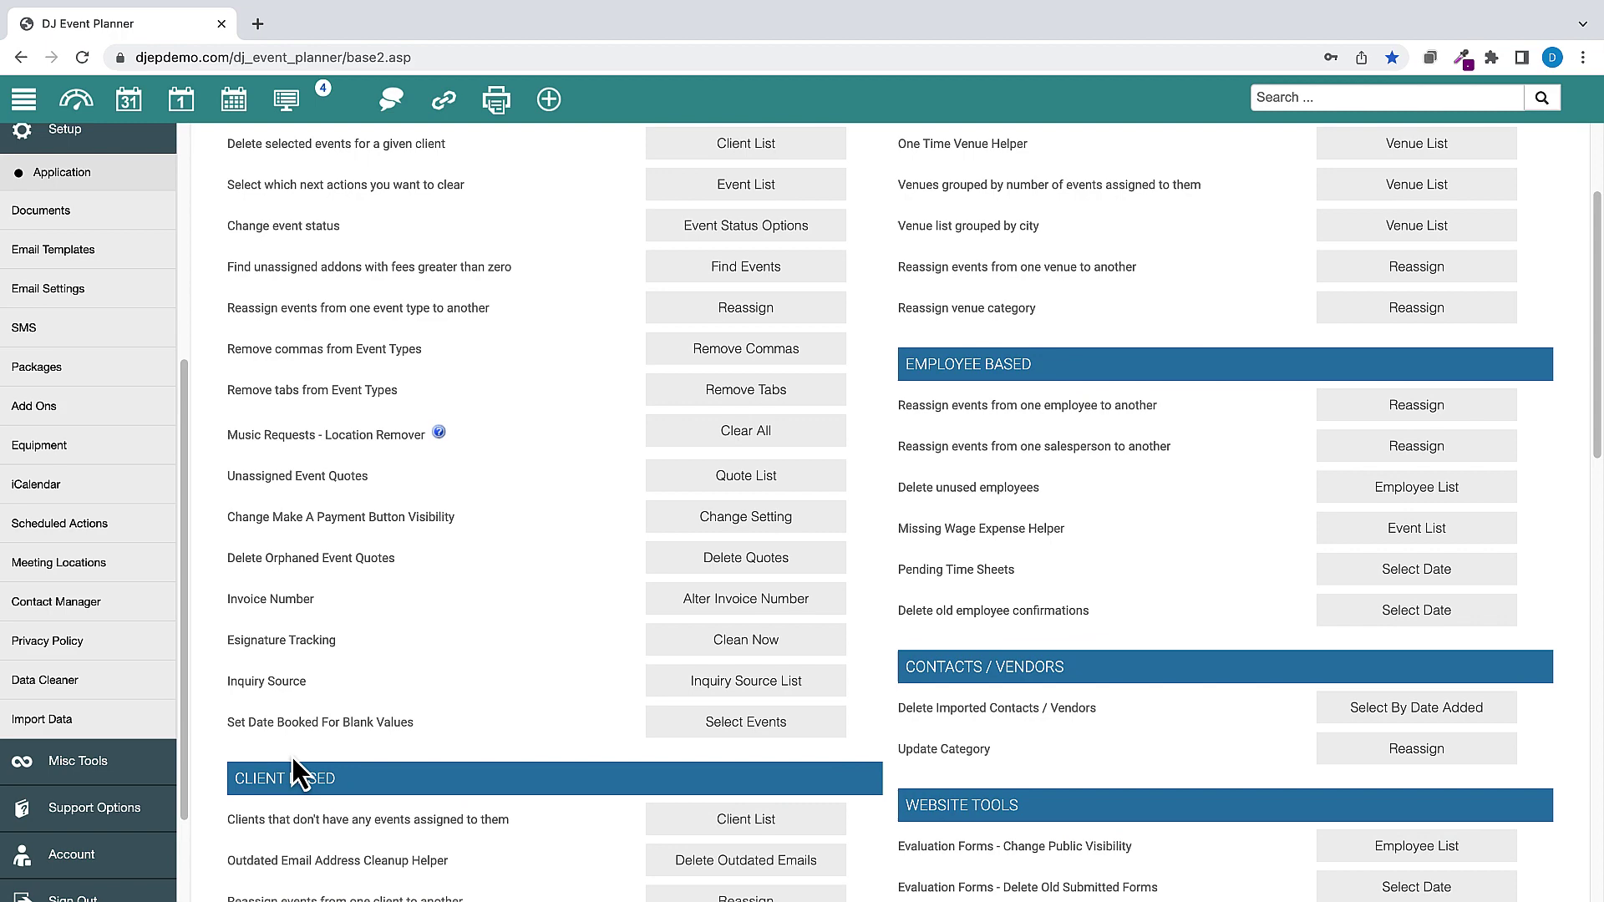
left_click(752, 723)
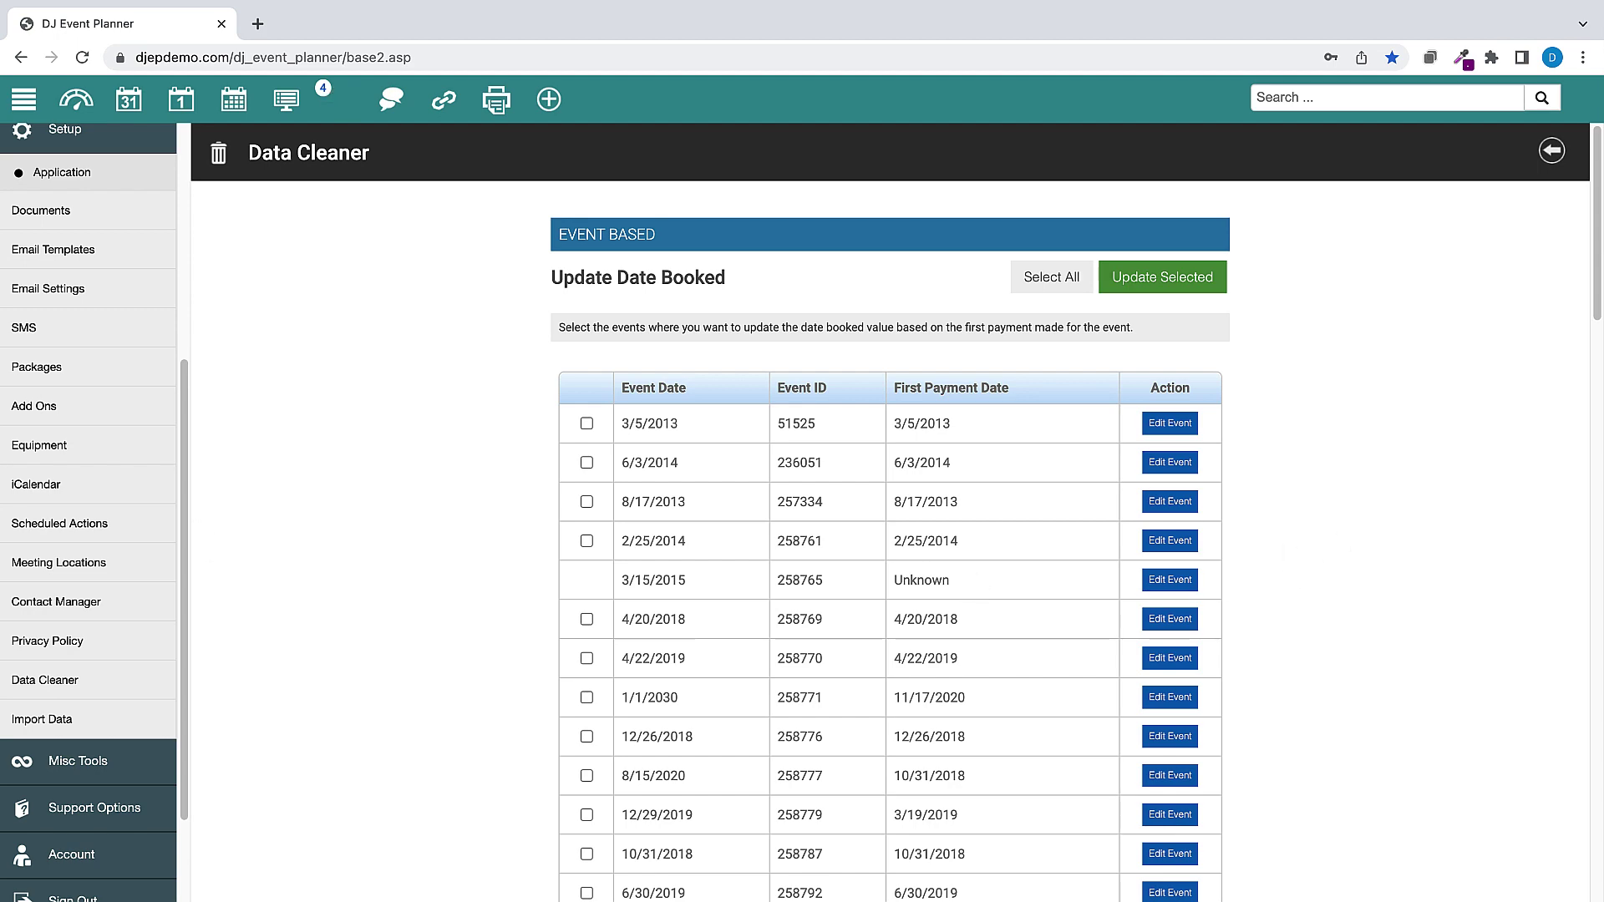
scroll(164, 301, "up", 4)
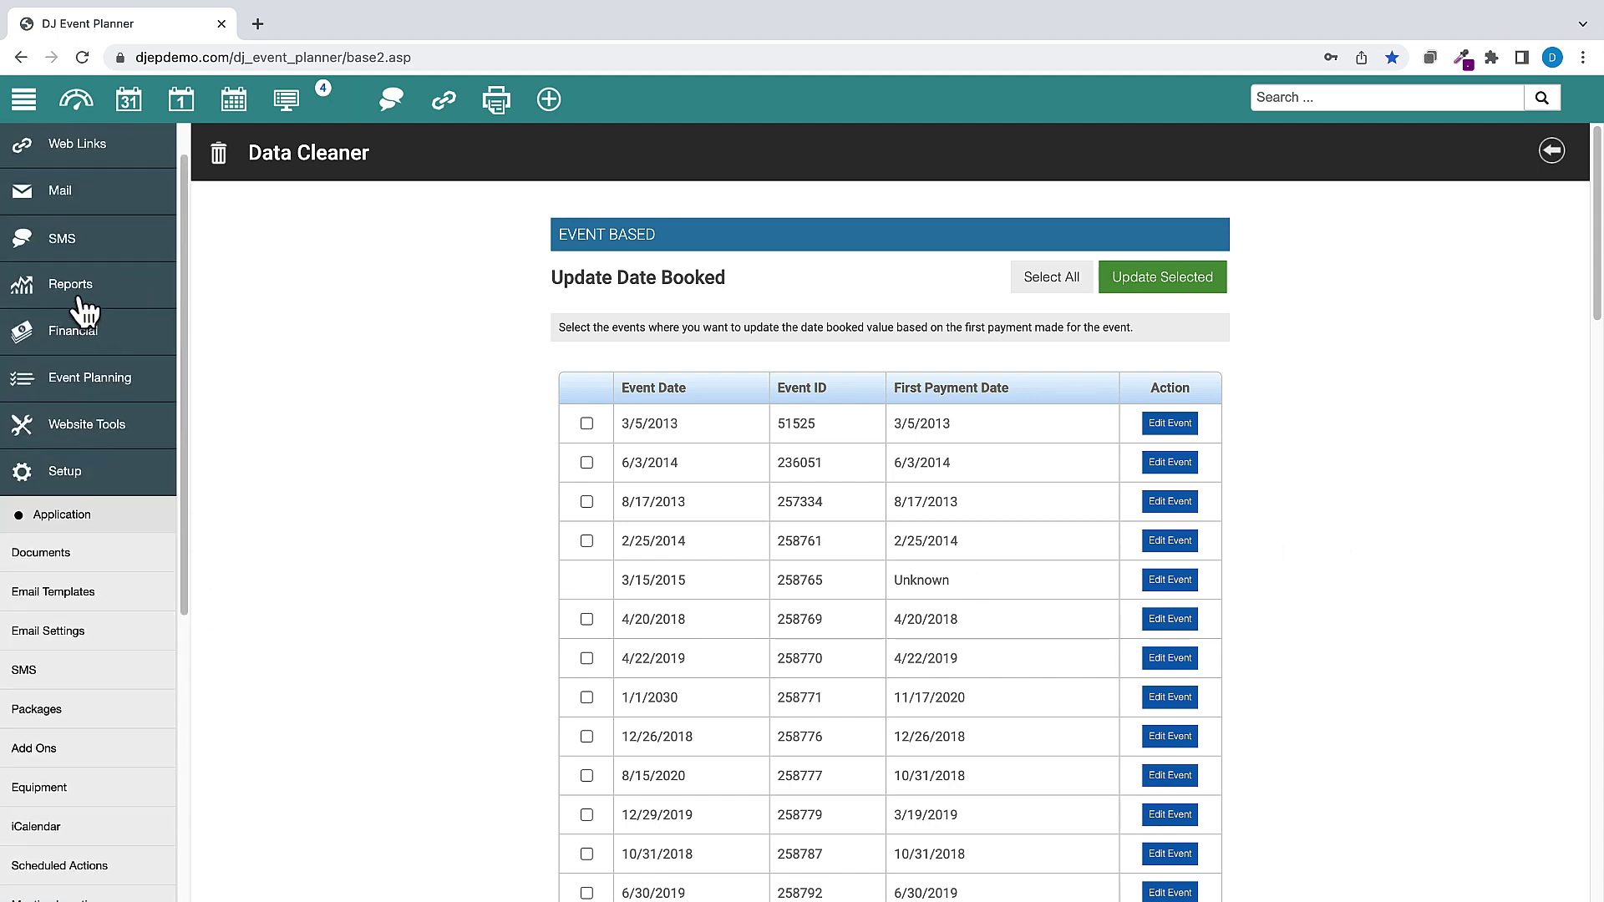
left_click(82, 294)
left_click(52, 332)
scroll(309, 597, "down", 2)
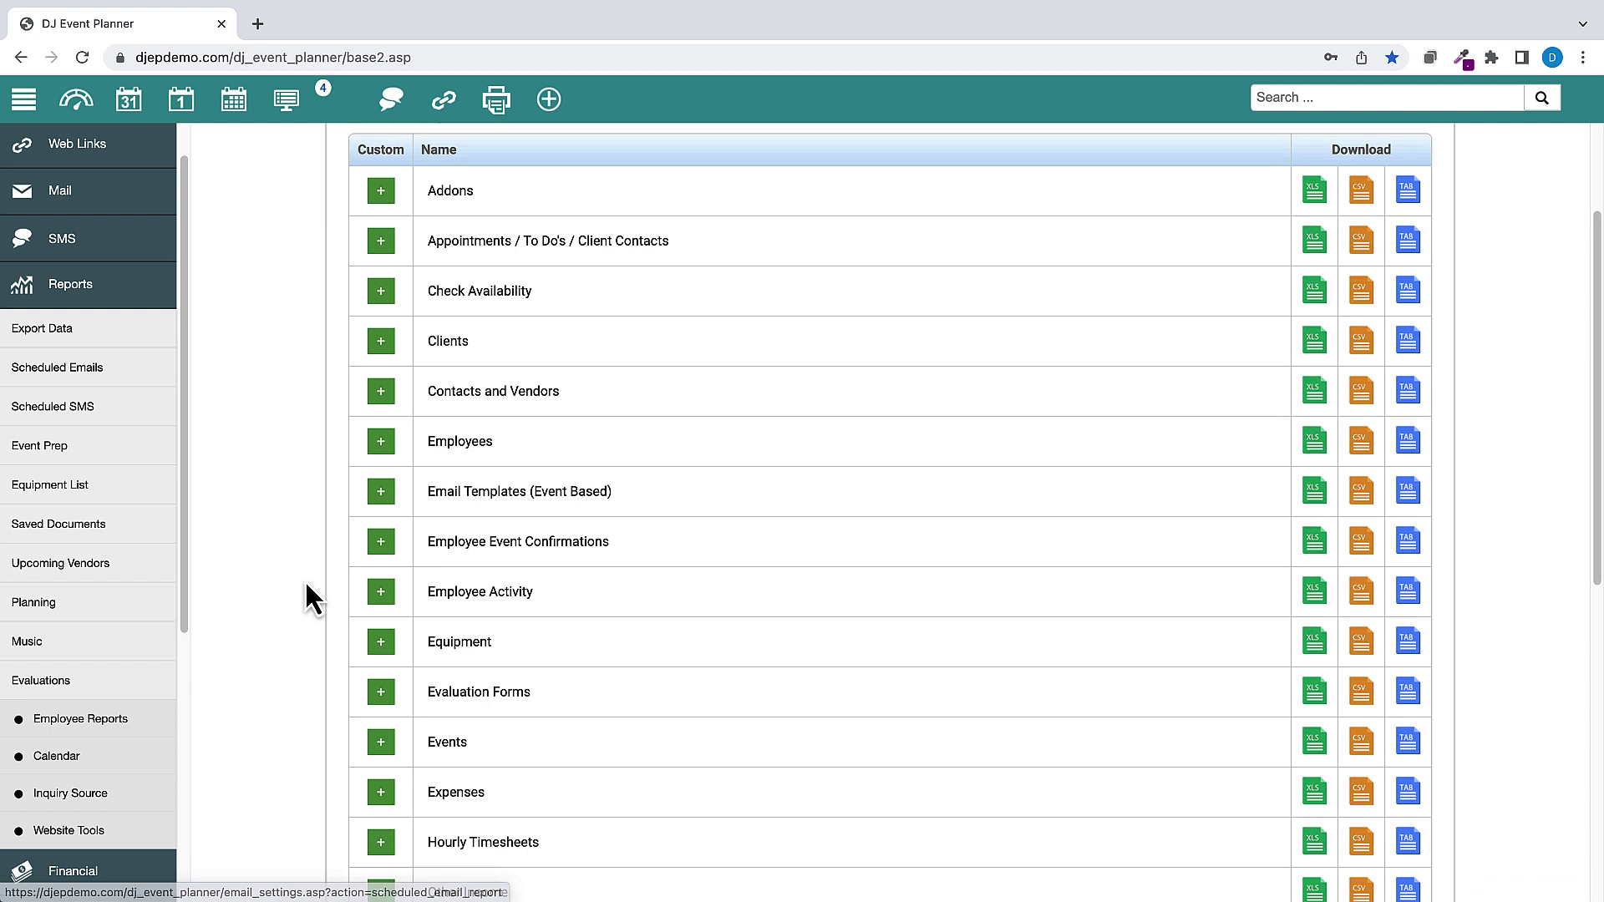
left_click(446, 744)
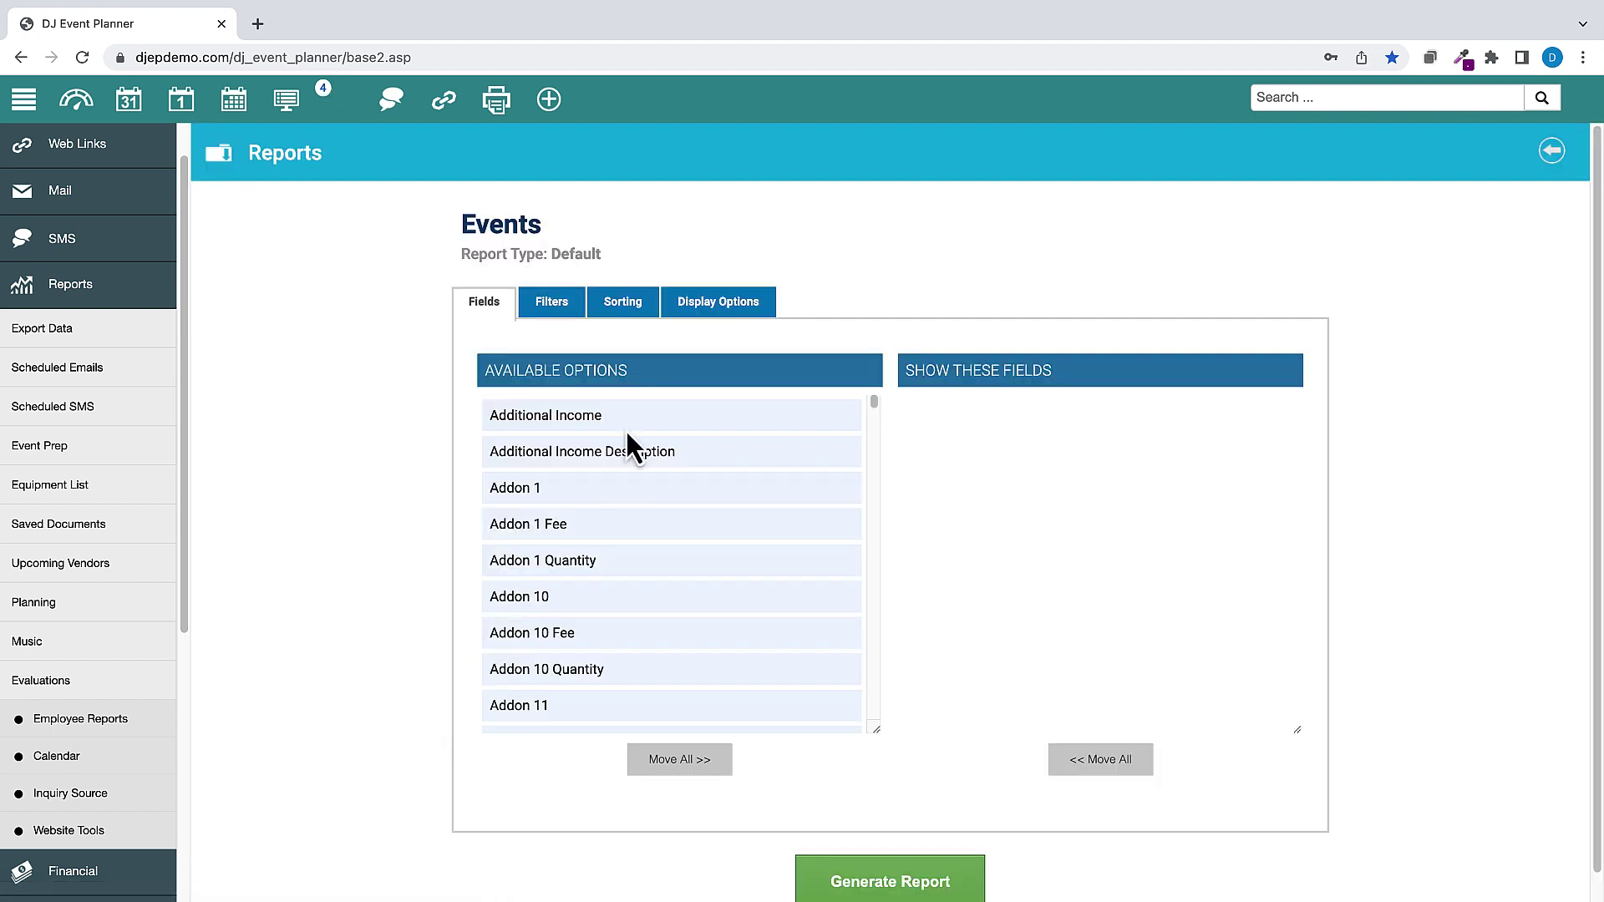
left_click(547, 301)
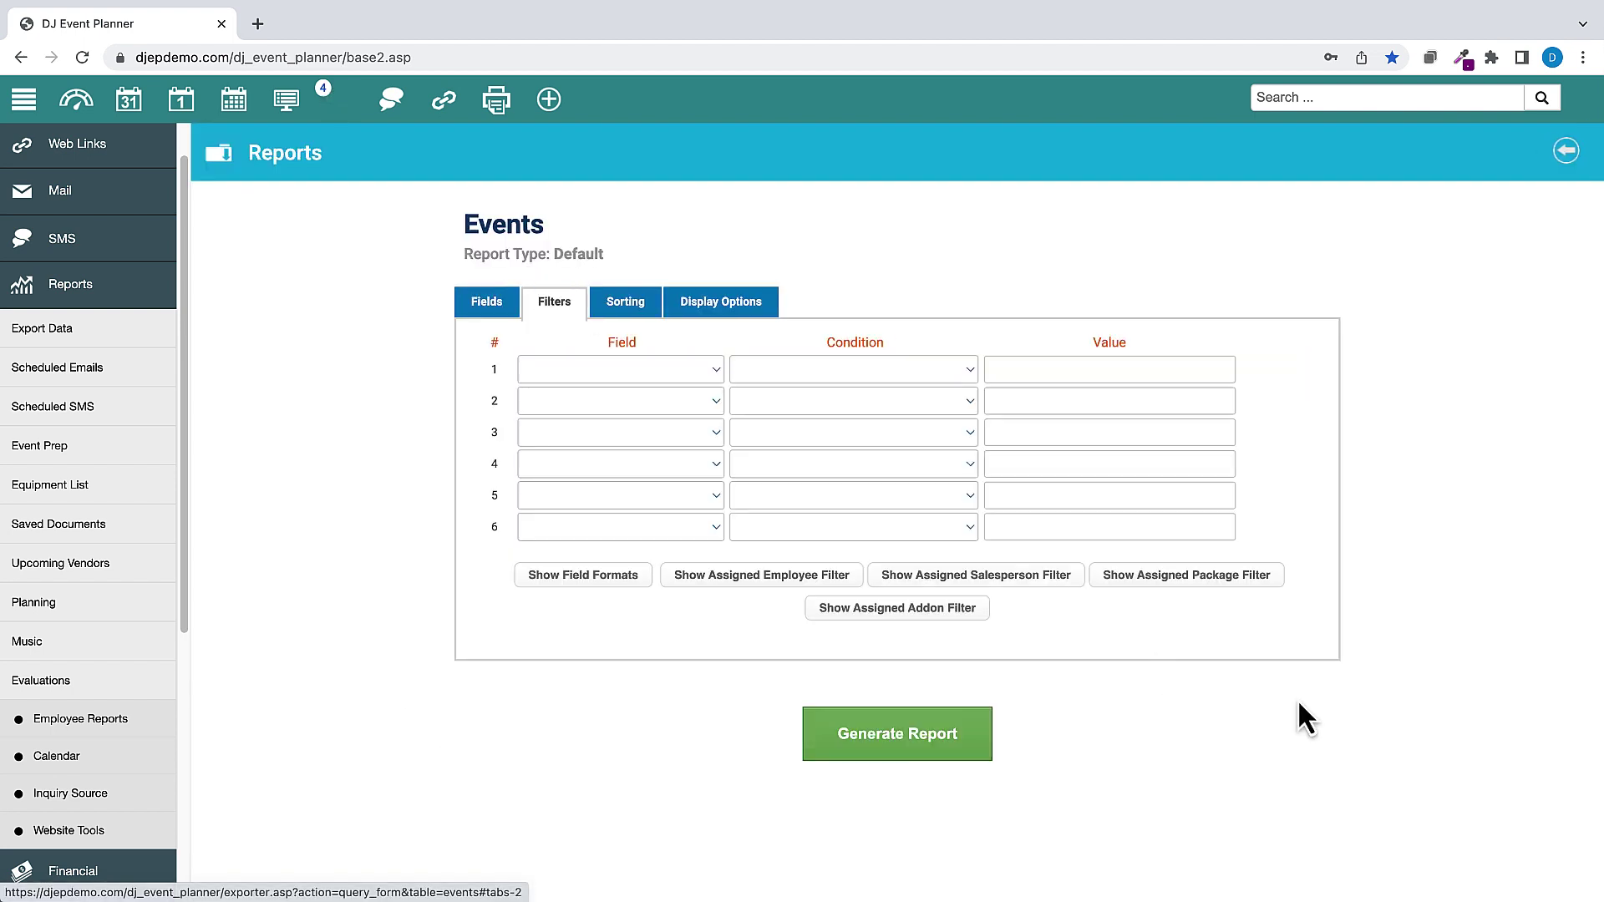
left_click(1027, 581)
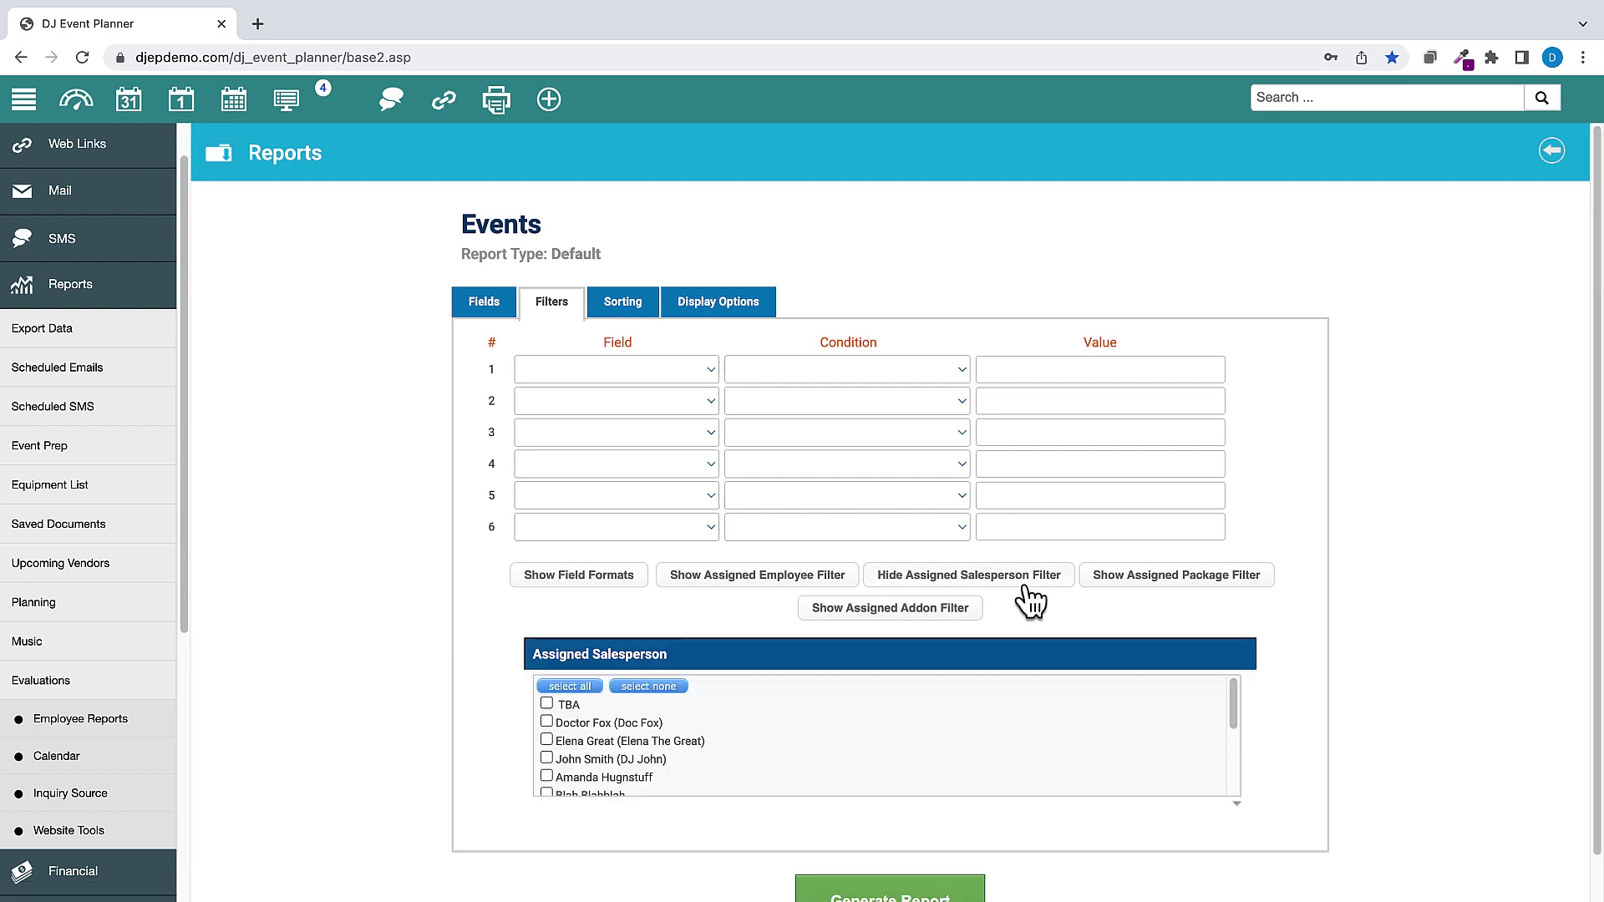
left_click(1027, 581)
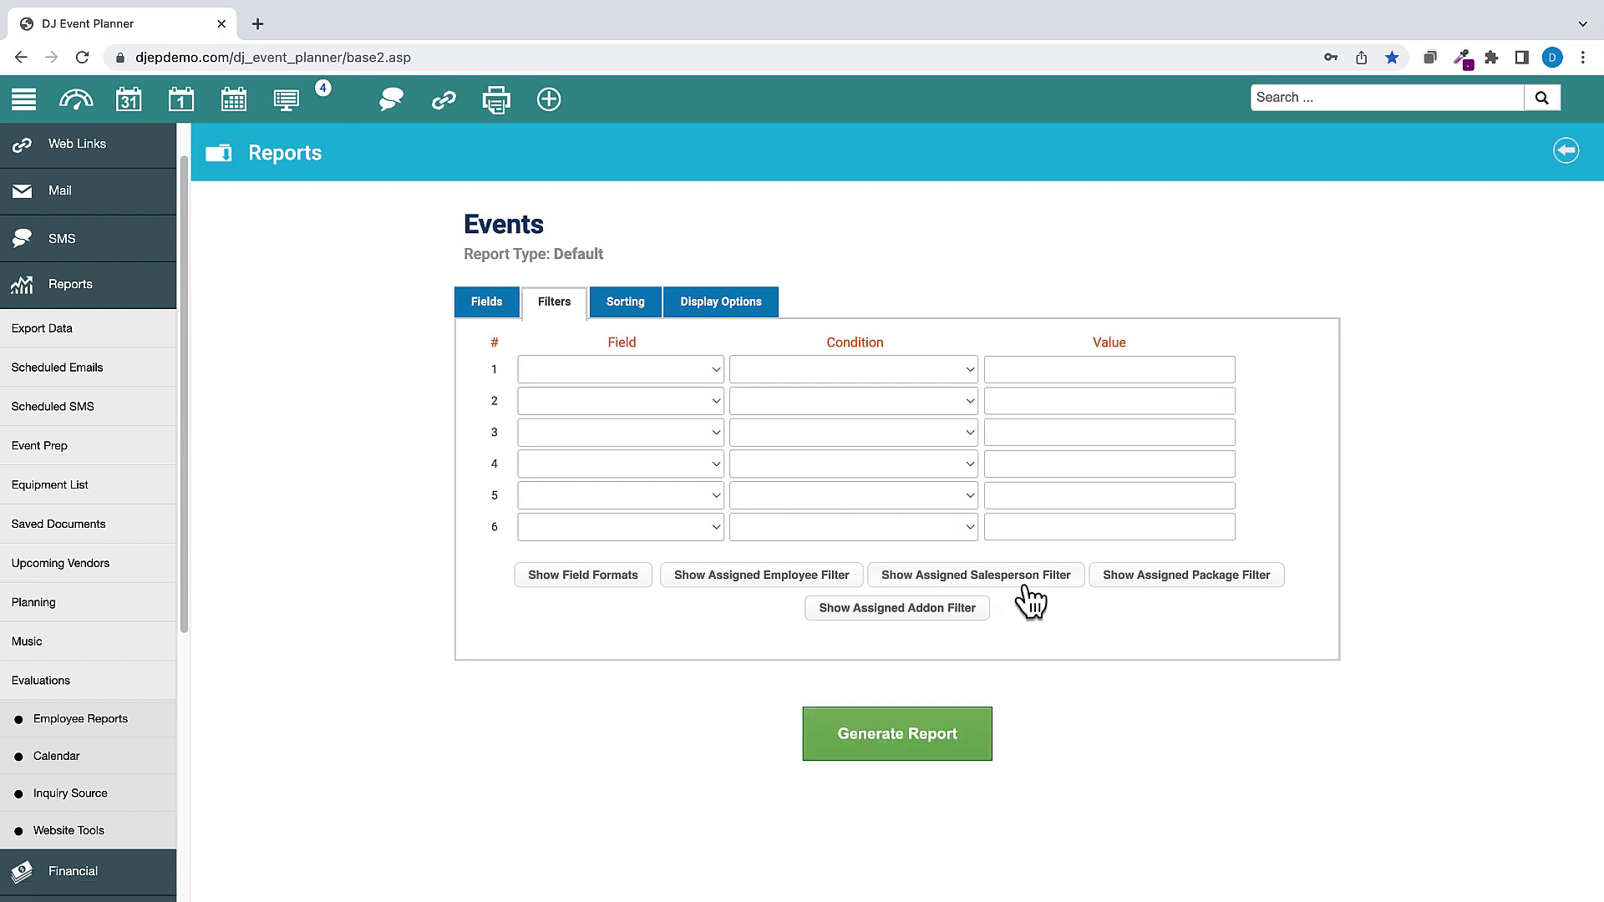
left_click(1161, 584)
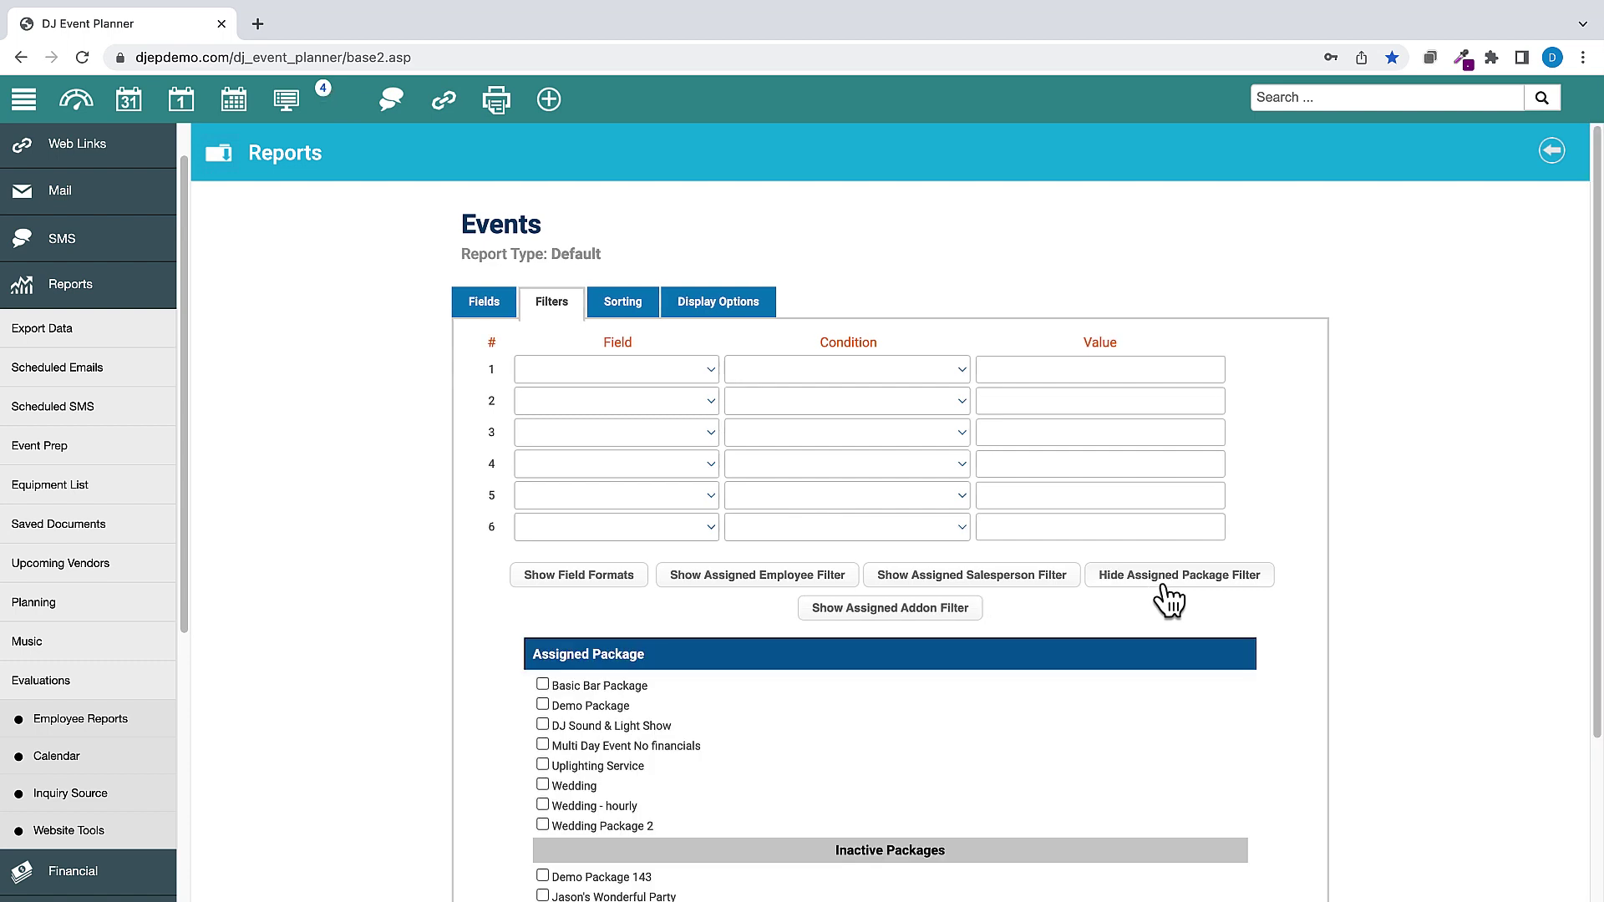
left_click(1164, 586)
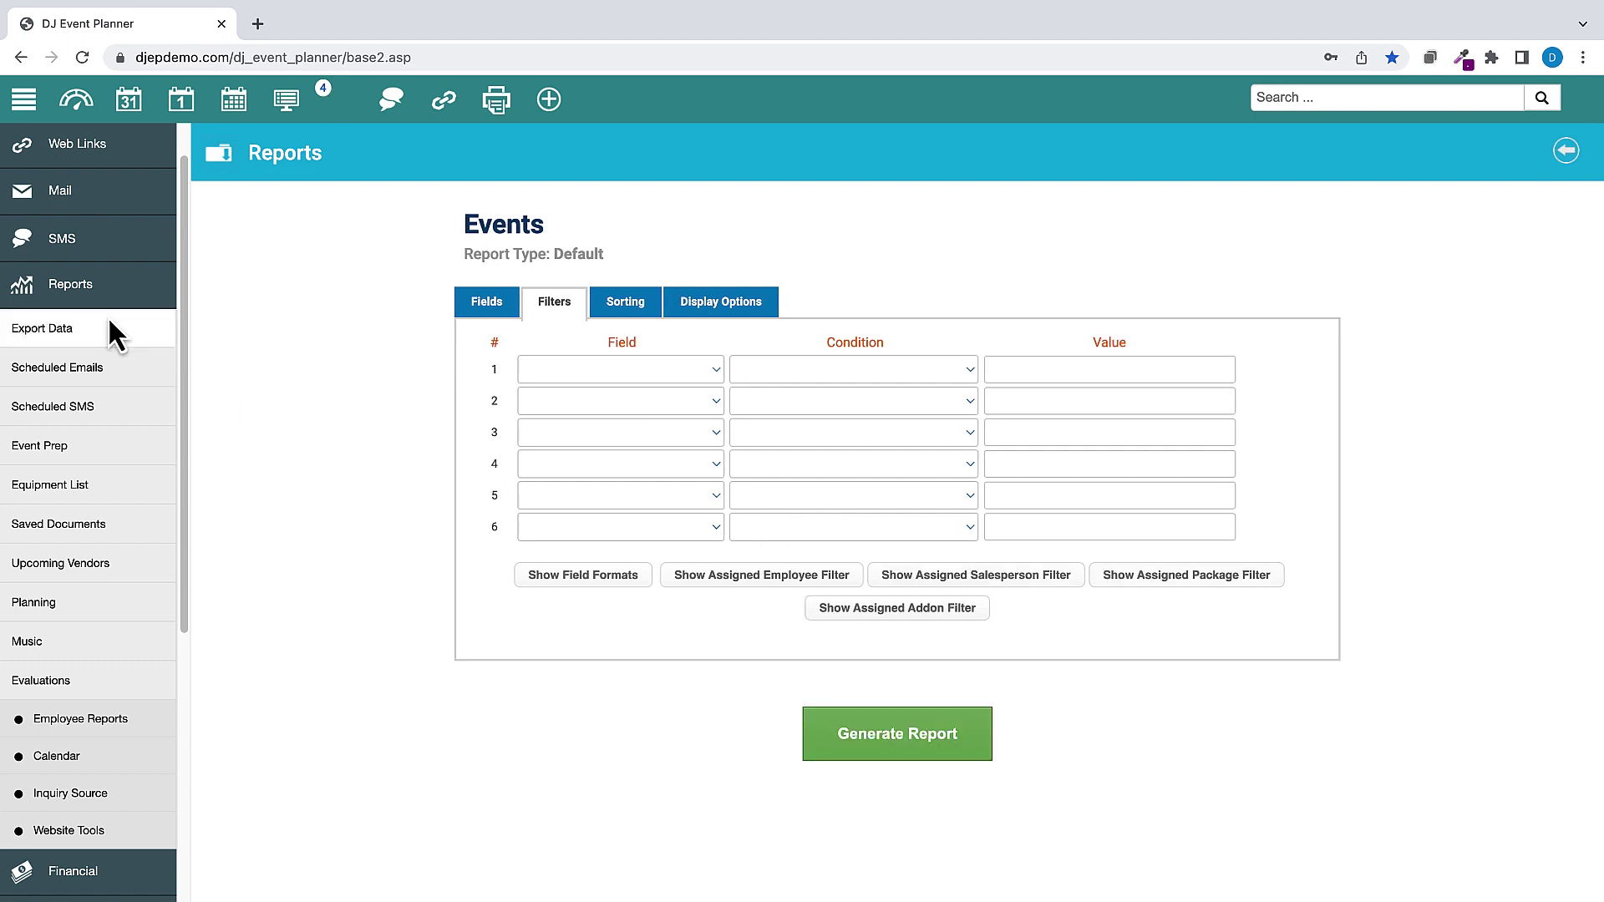
Step: Show the Visibility settings of the '1 Logged On Employee Email Signature' email template
left_click(79, 290)
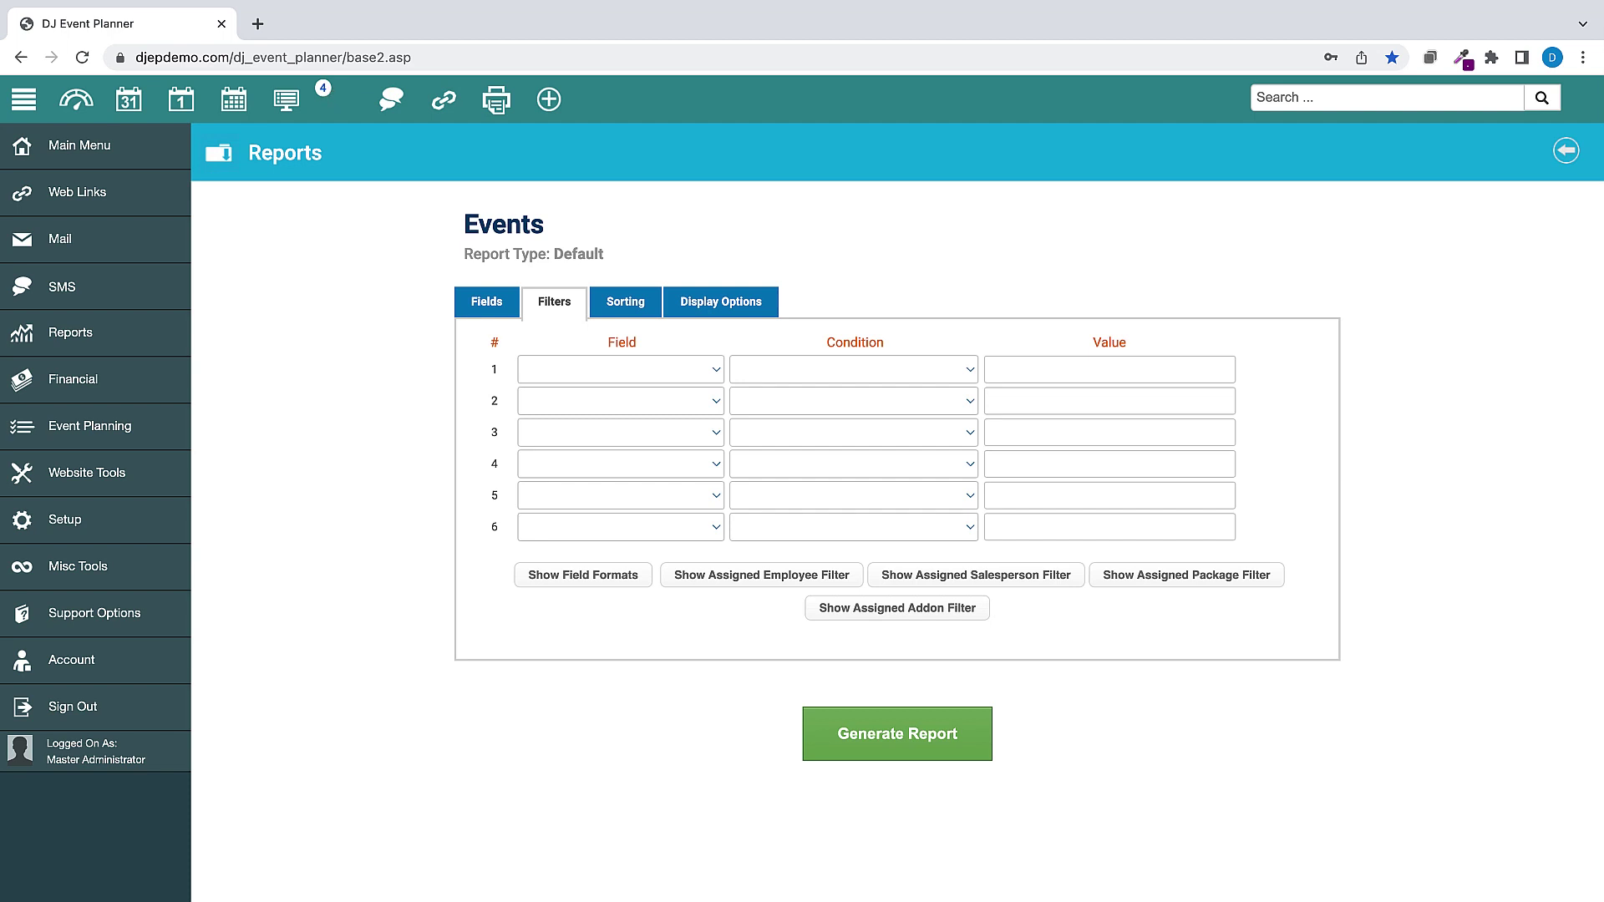
left_click(71, 536)
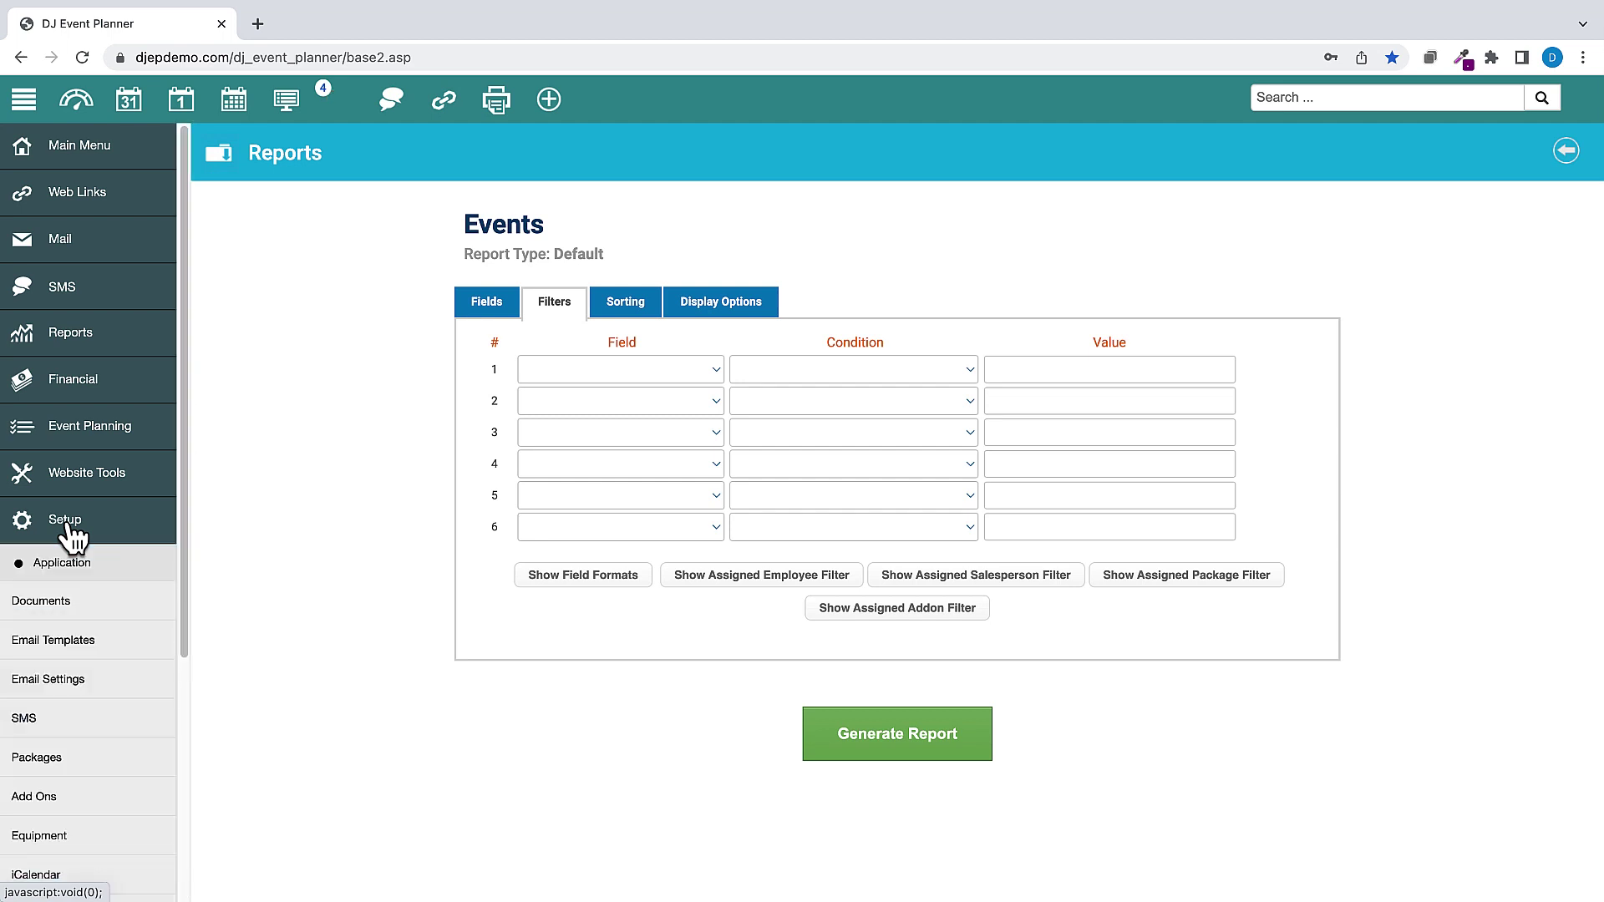
left_click(55, 644)
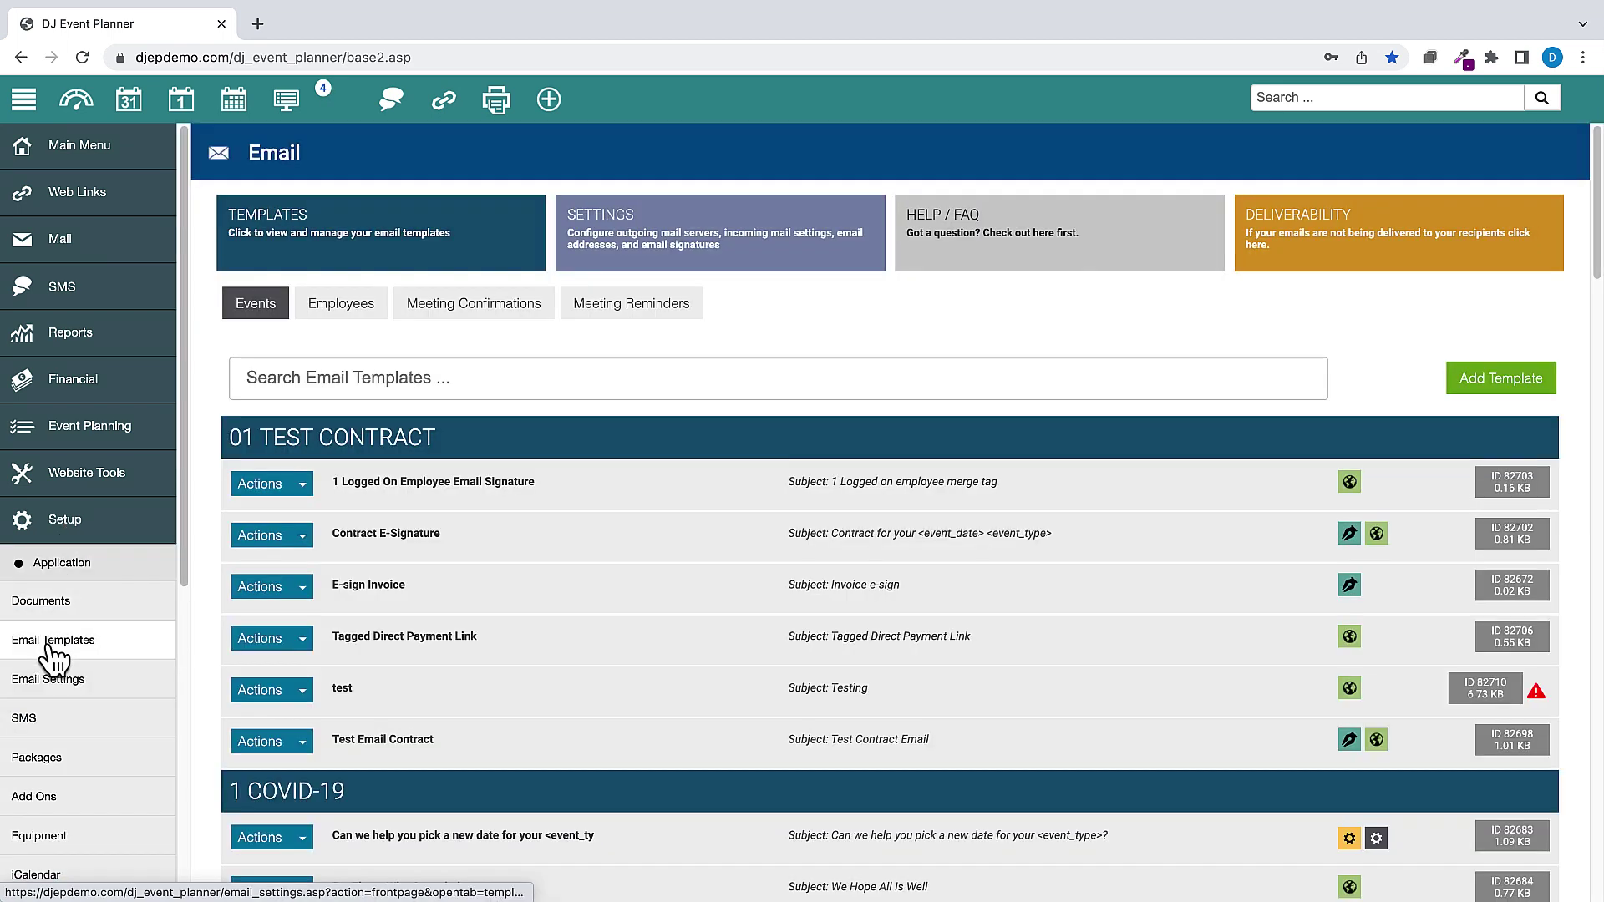
left_click(441, 500)
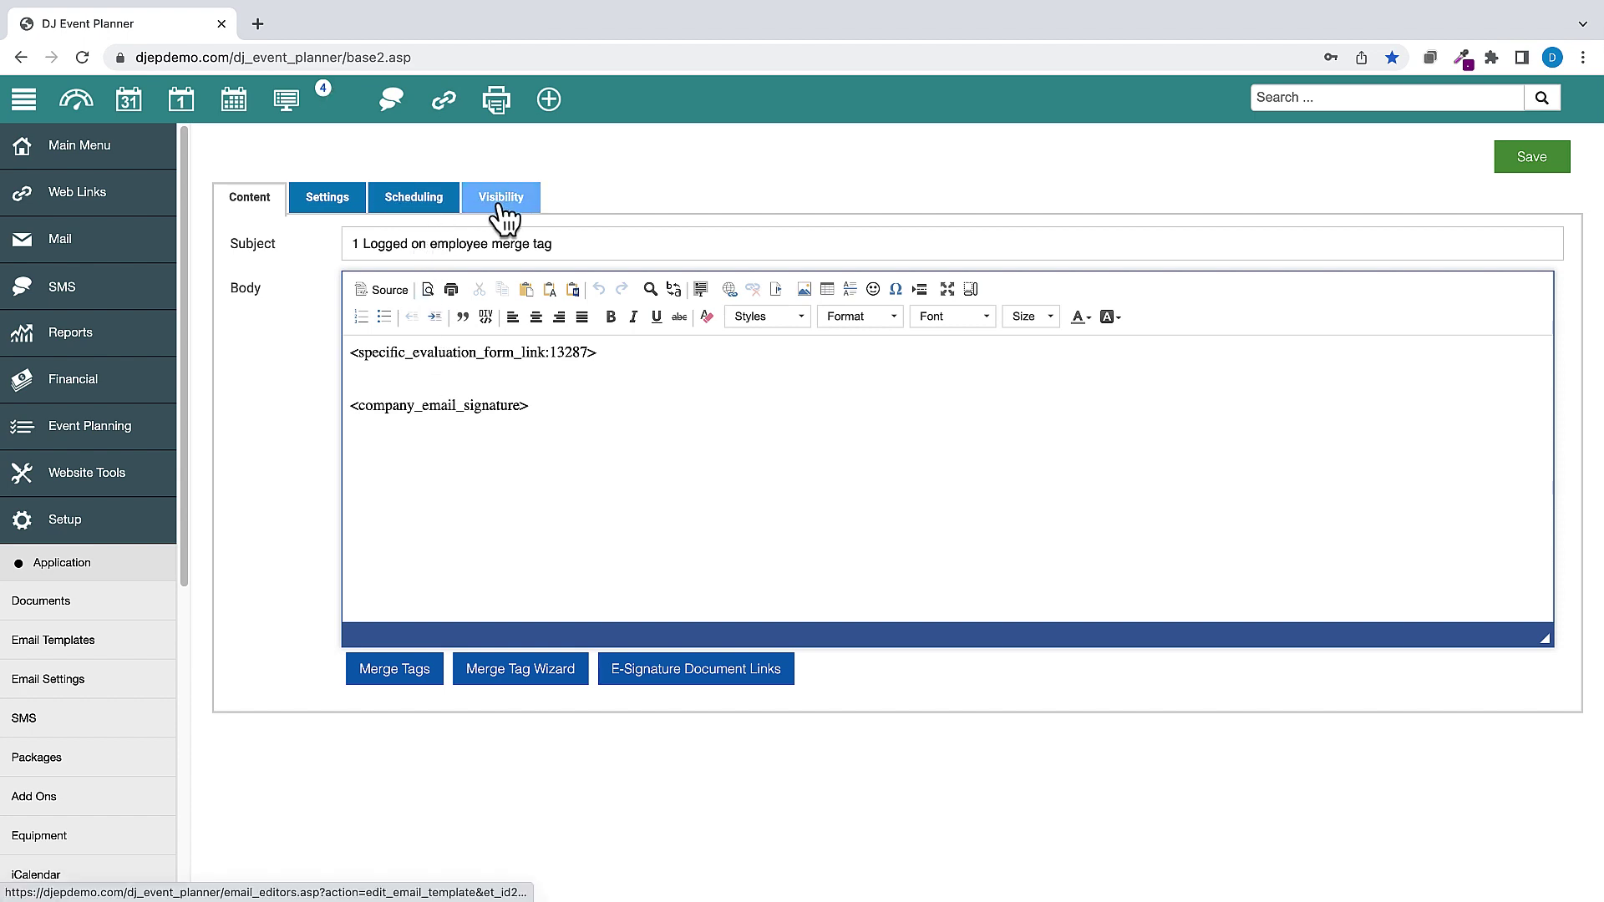
left_click(501, 200)
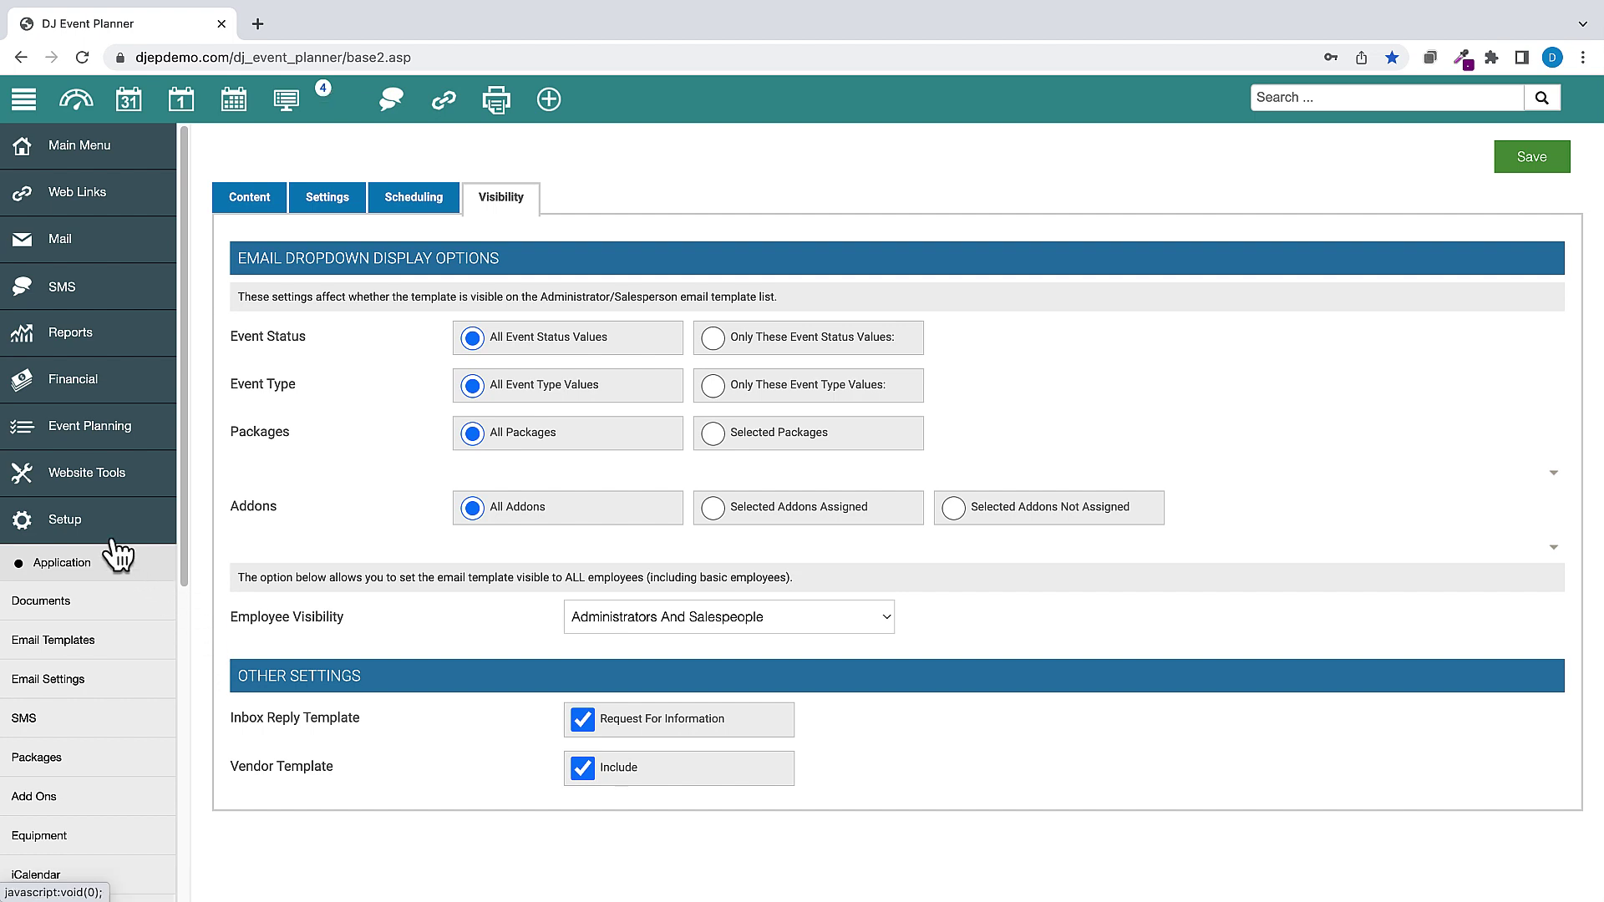
left_click(65, 535)
Step: Preview the '2. fee tables' template, rendering a fee table with four priced items
left_click(60, 535)
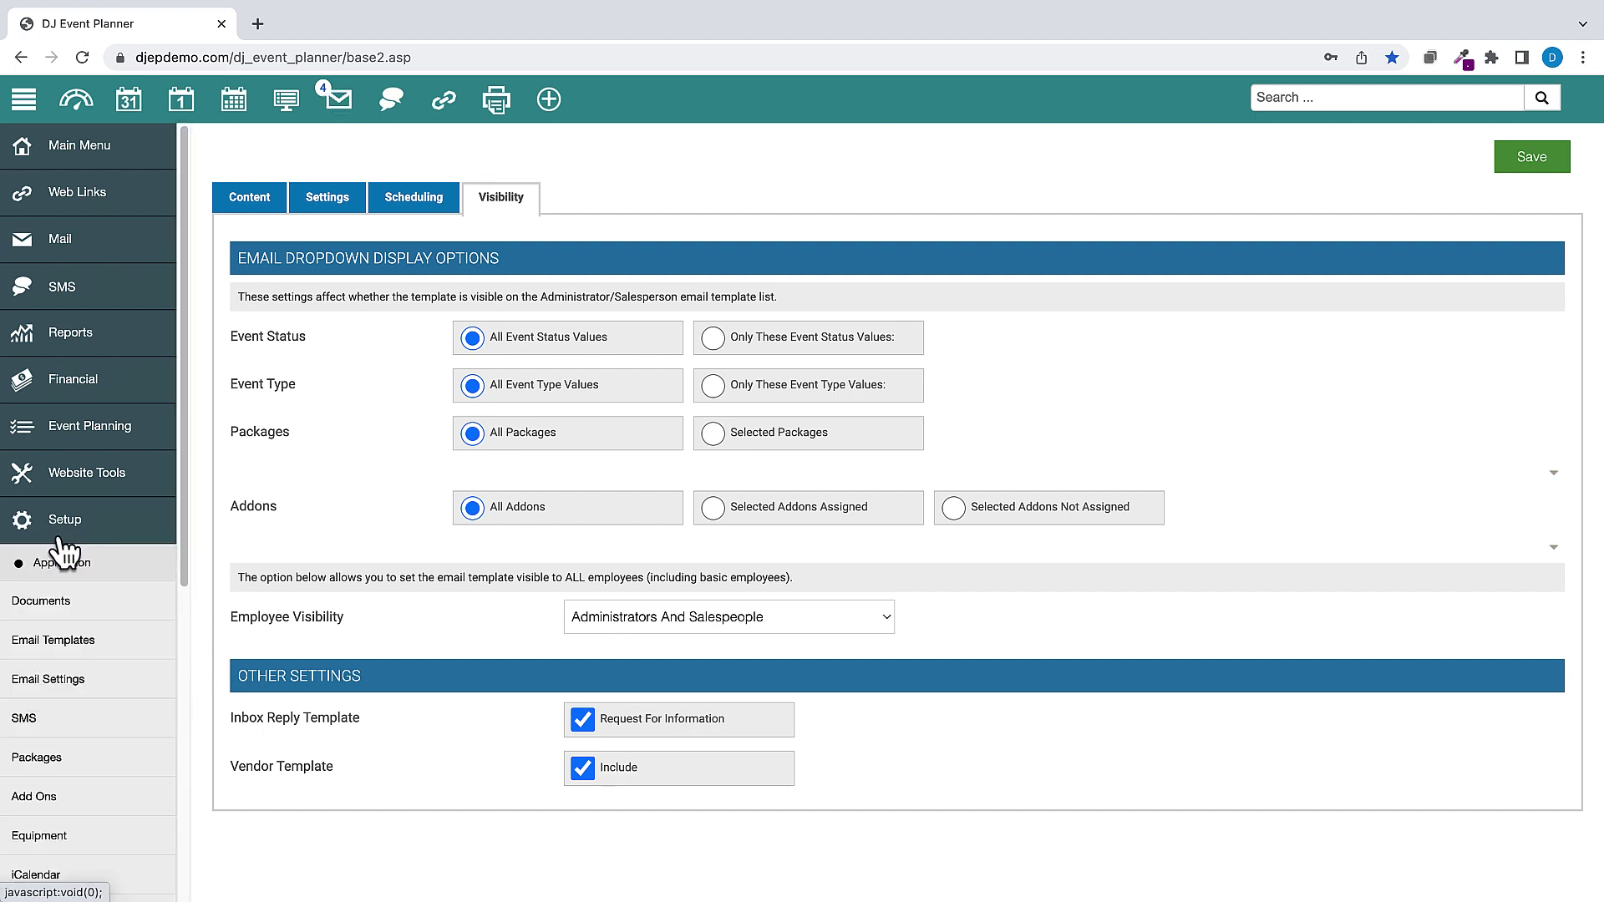
left_click(51, 616)
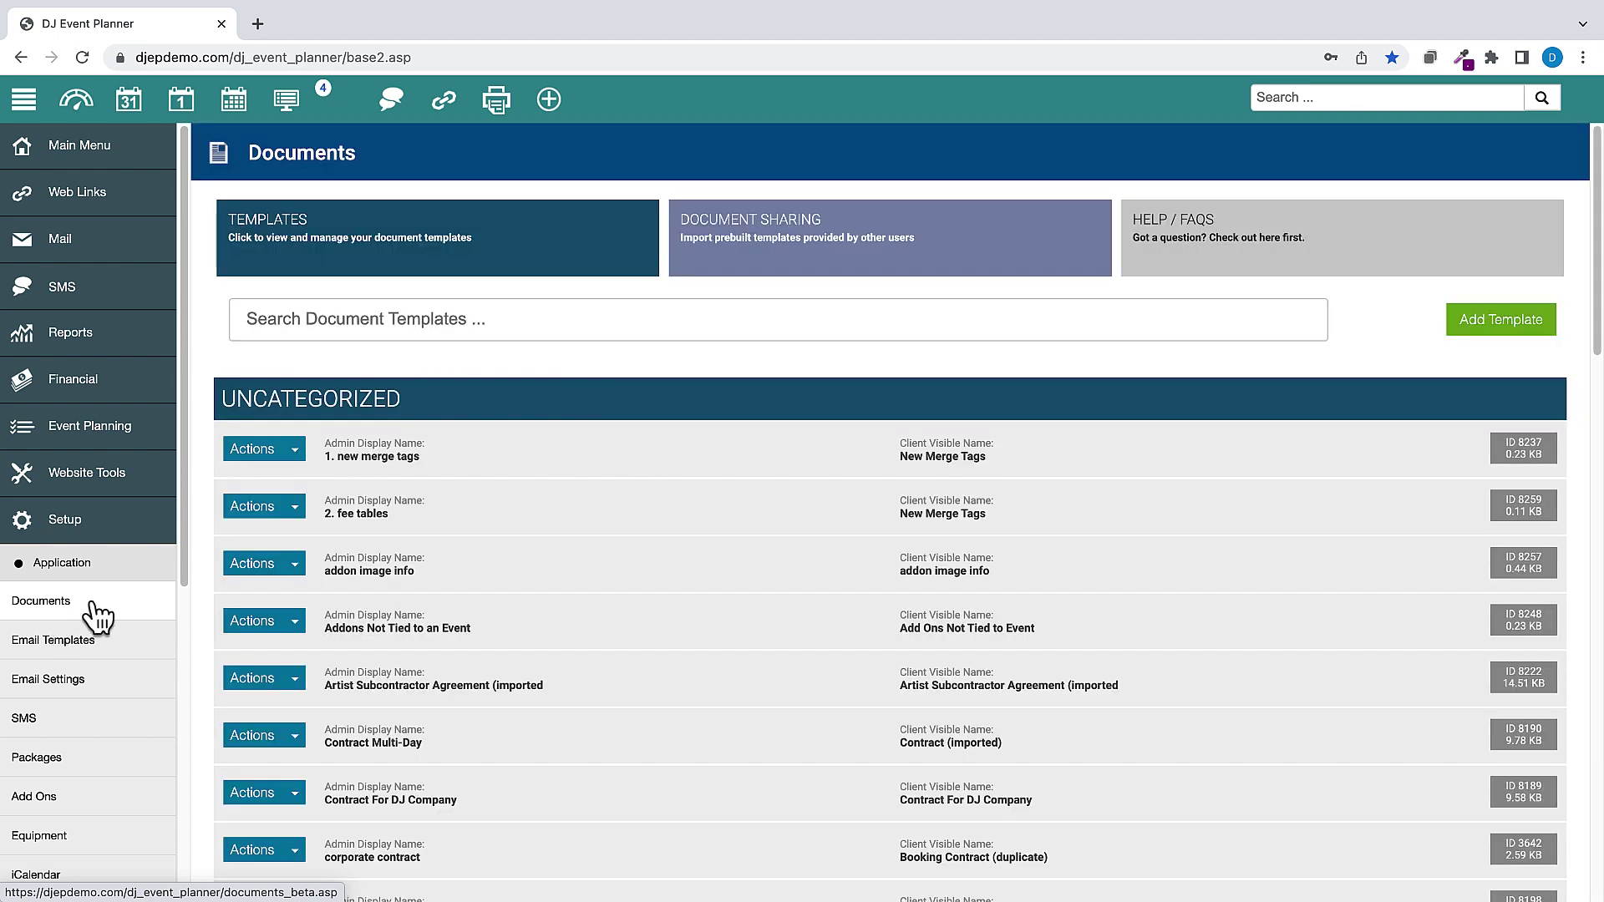
left_click(364, 531)
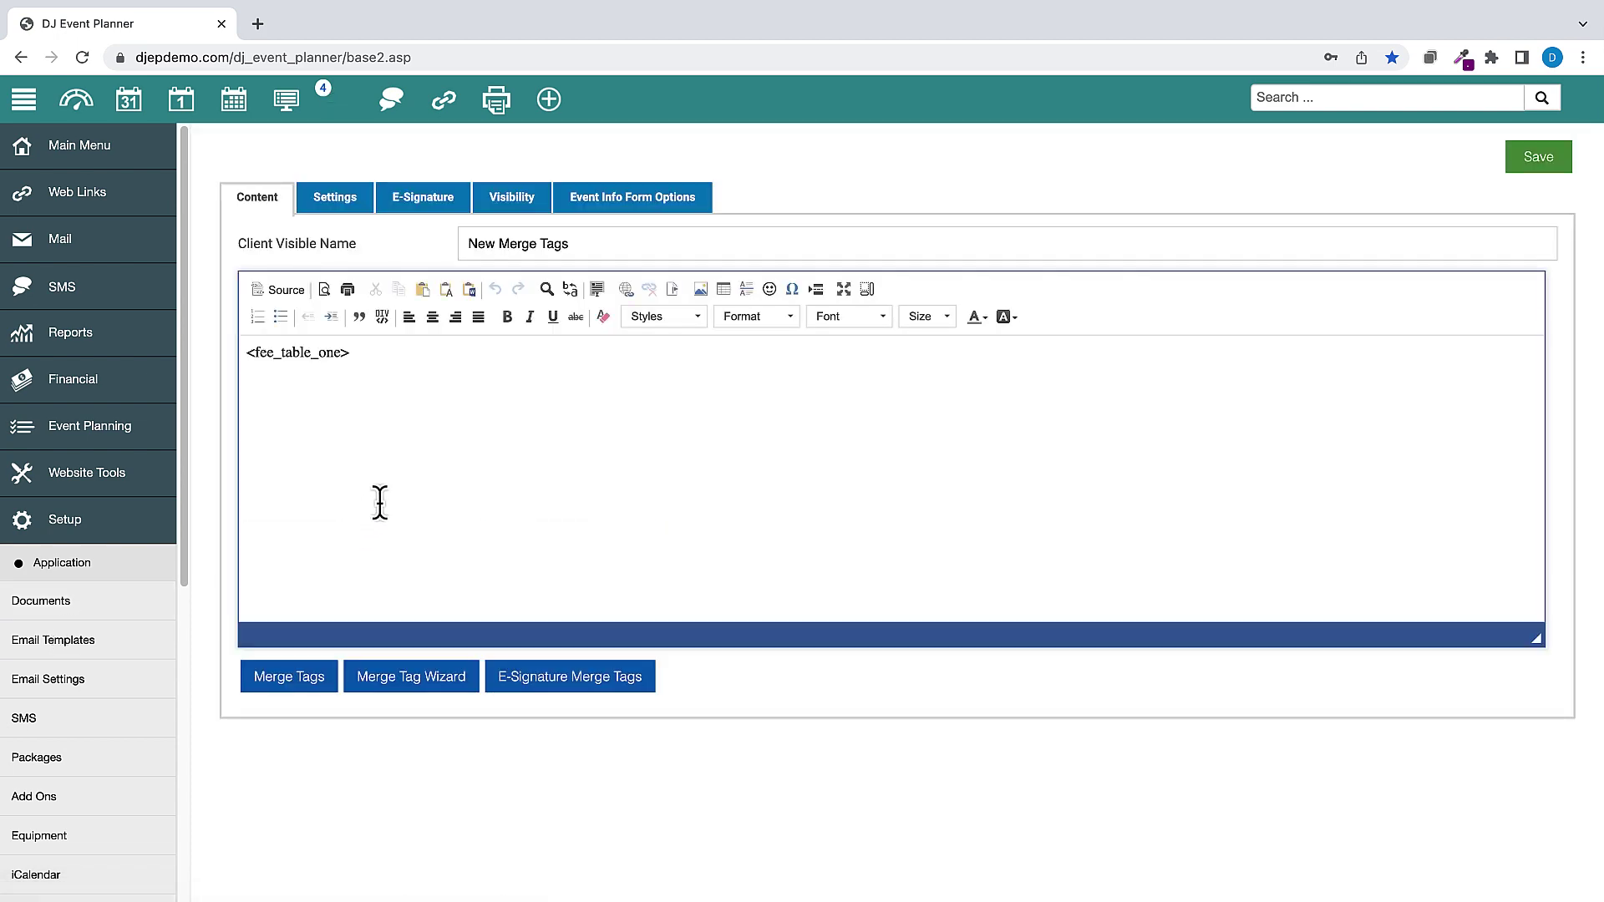
left_click(21, 57)
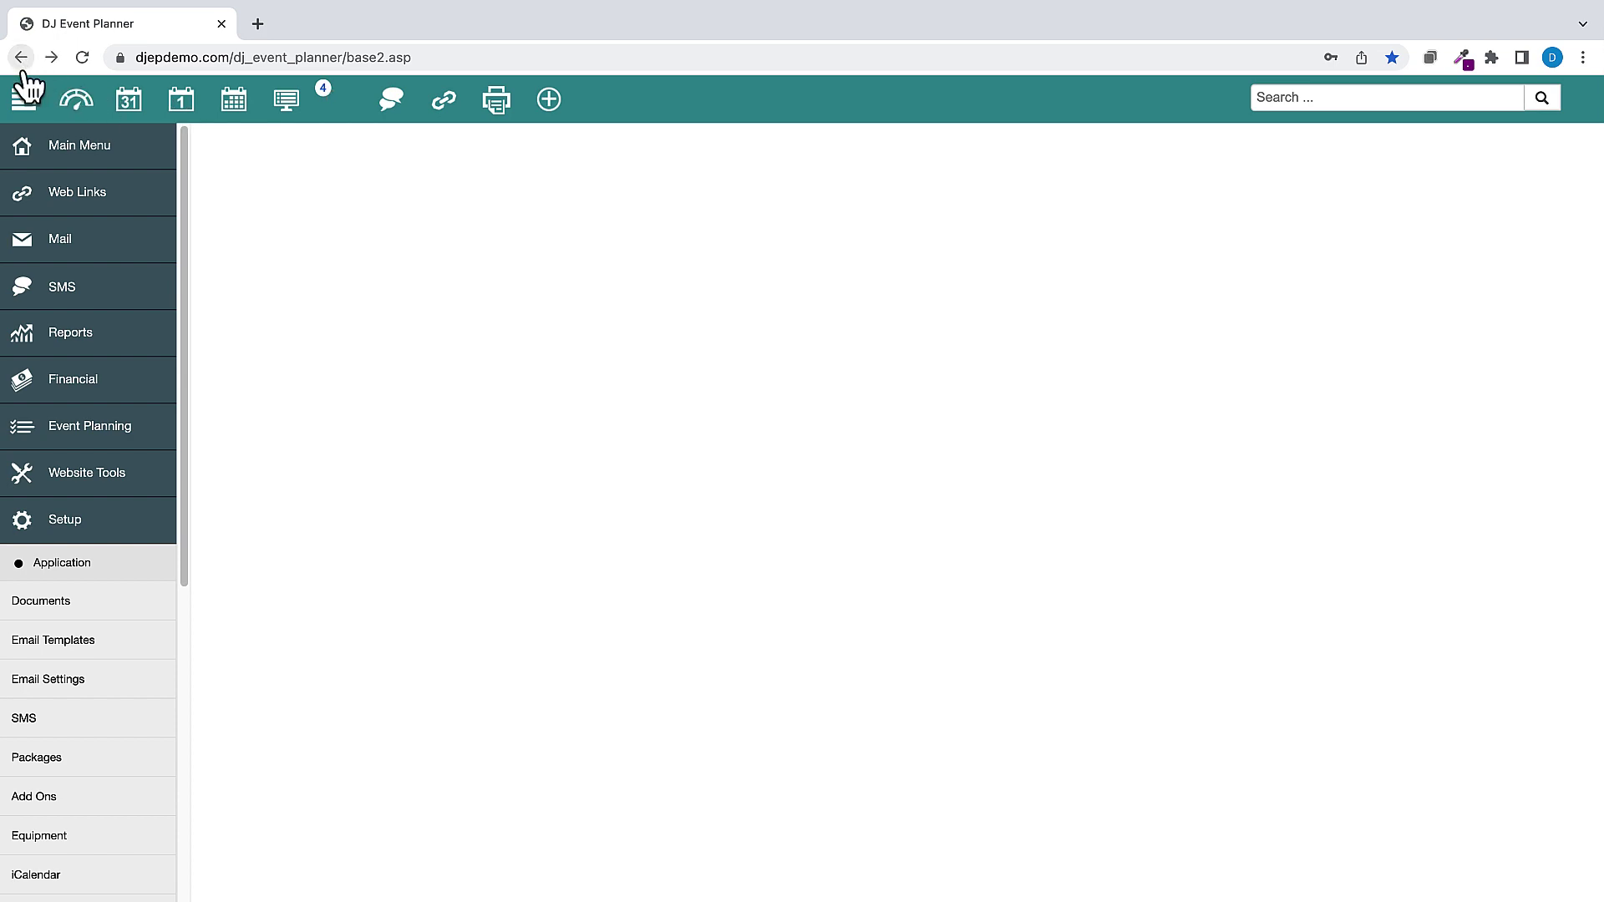
left_click(294, 510)
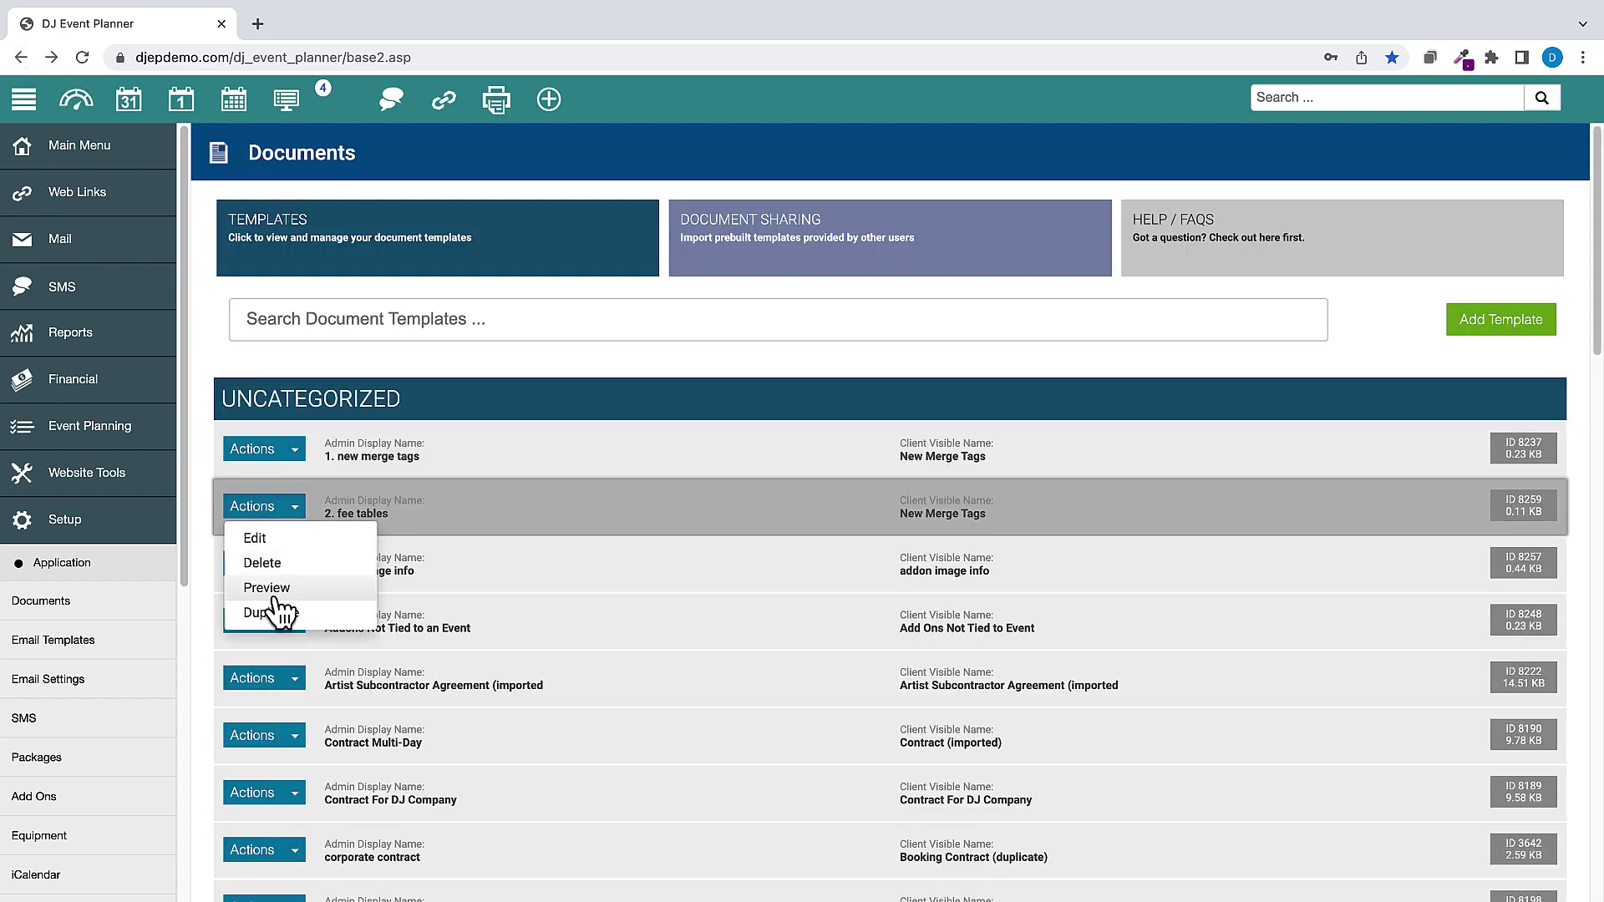
left_click(276, 595)
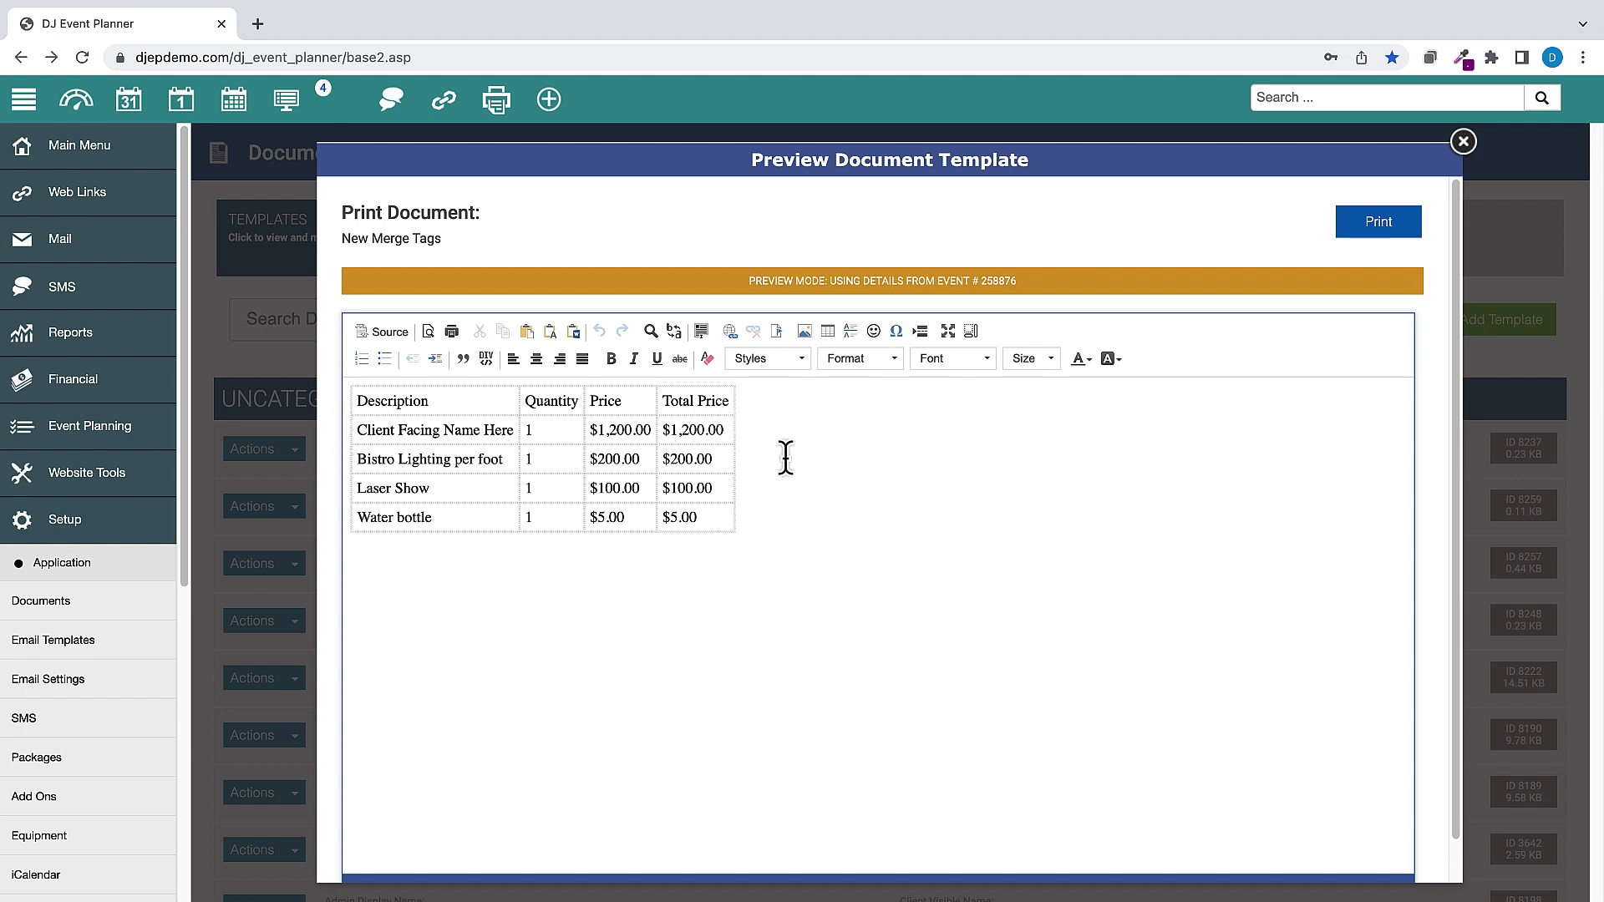
Step: Preview the Instant Quote tool's packages, including a $1200 wedding package, then close the preview
left_click(93, 486)
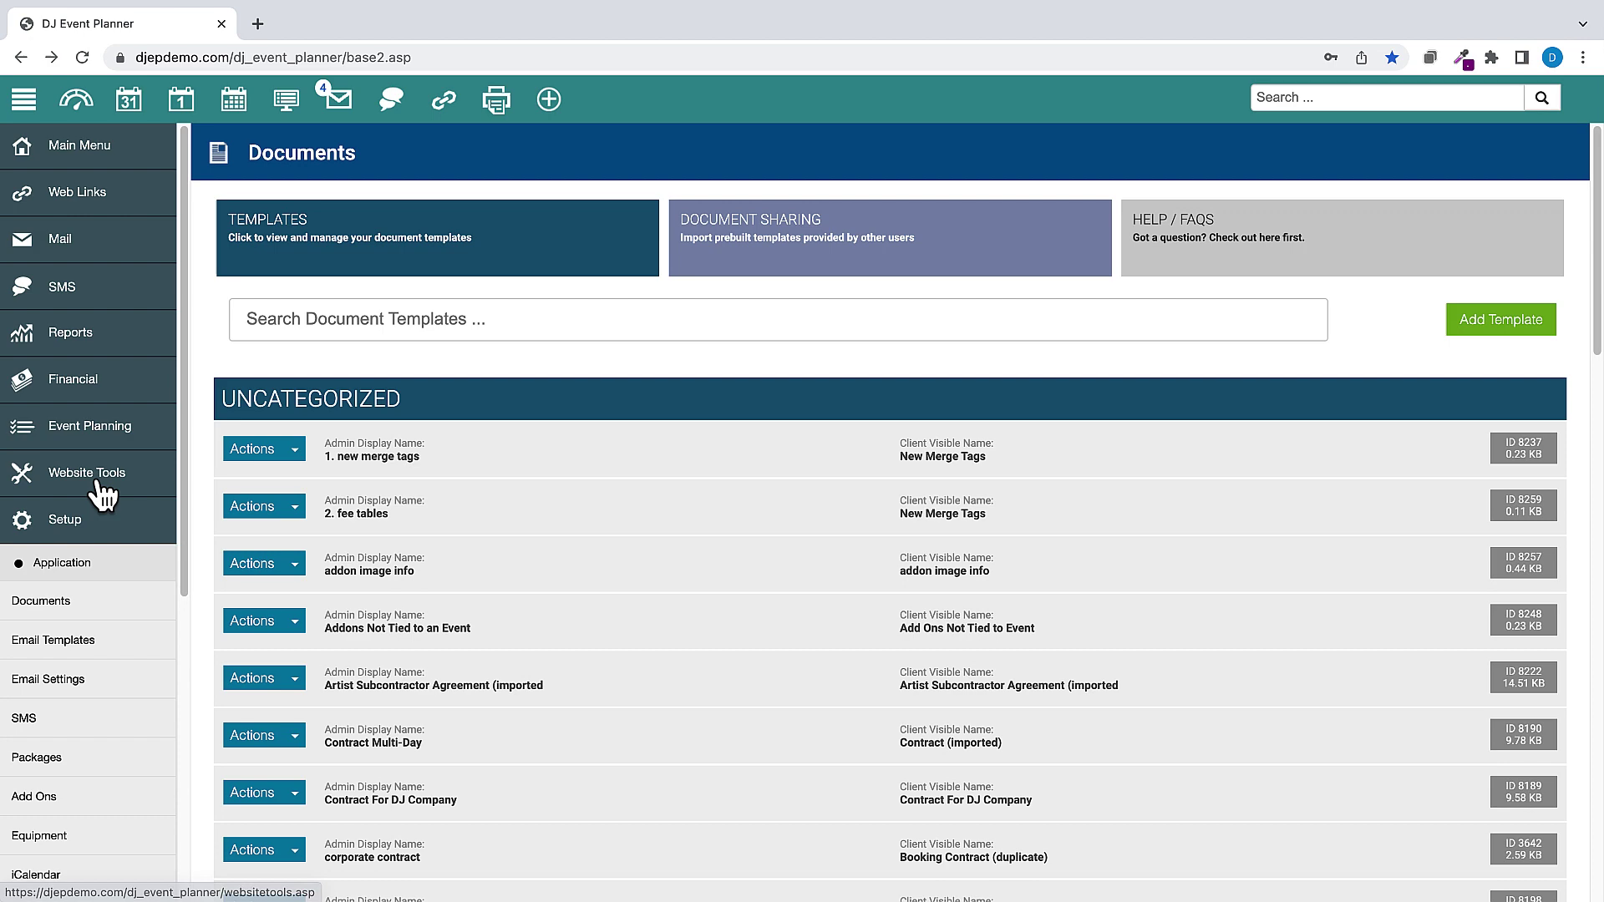
left_click(320, 634)
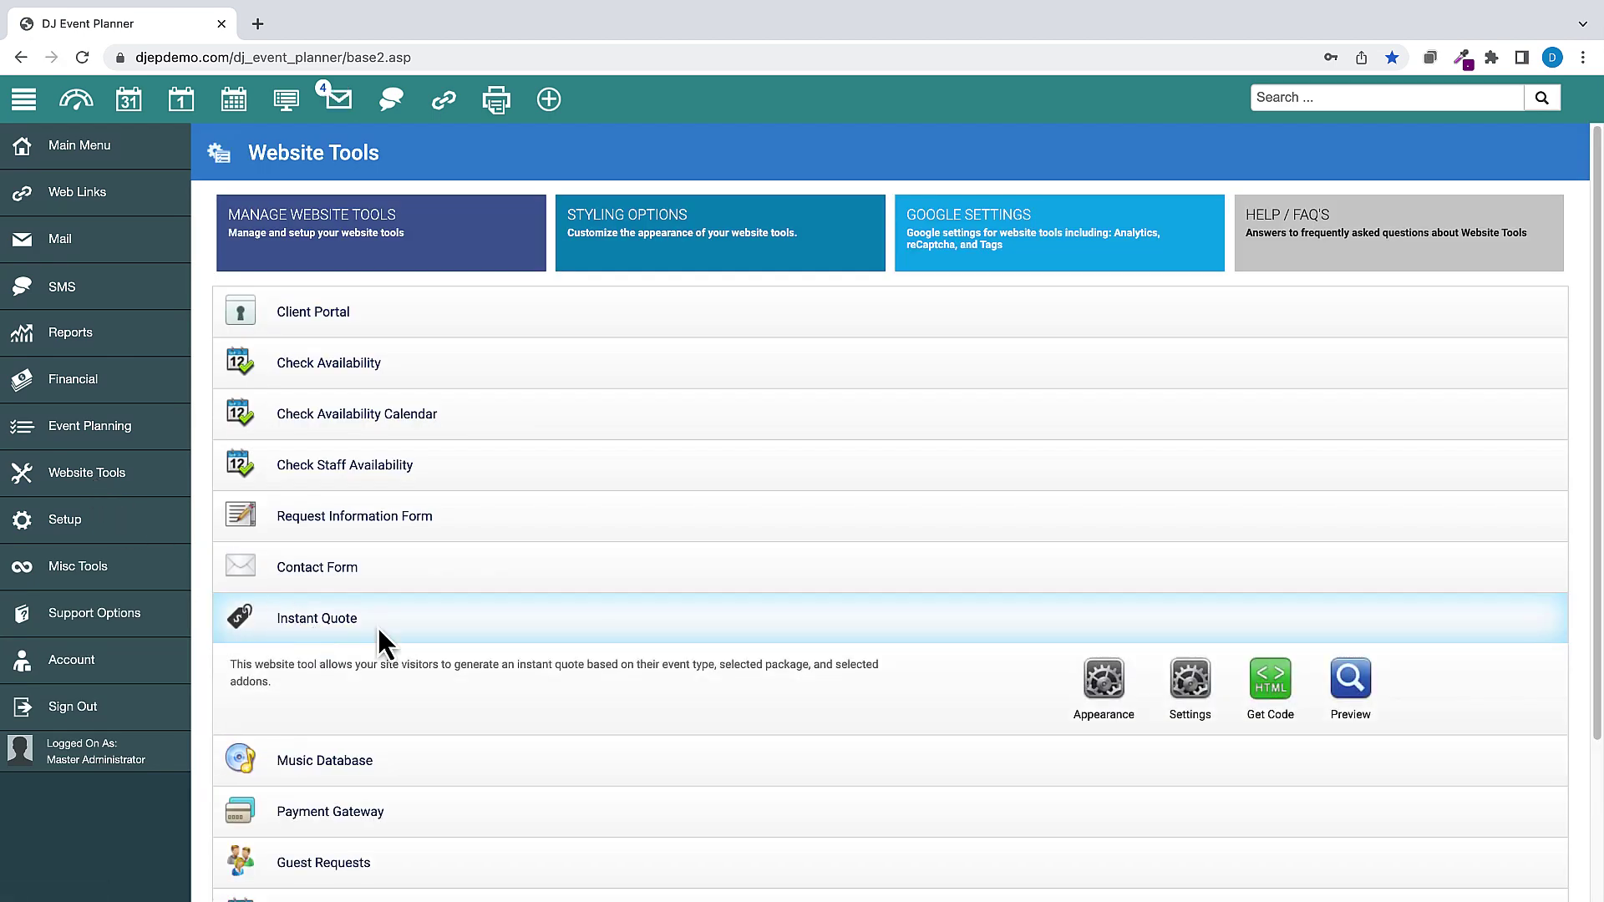
left_click(1340, 693)
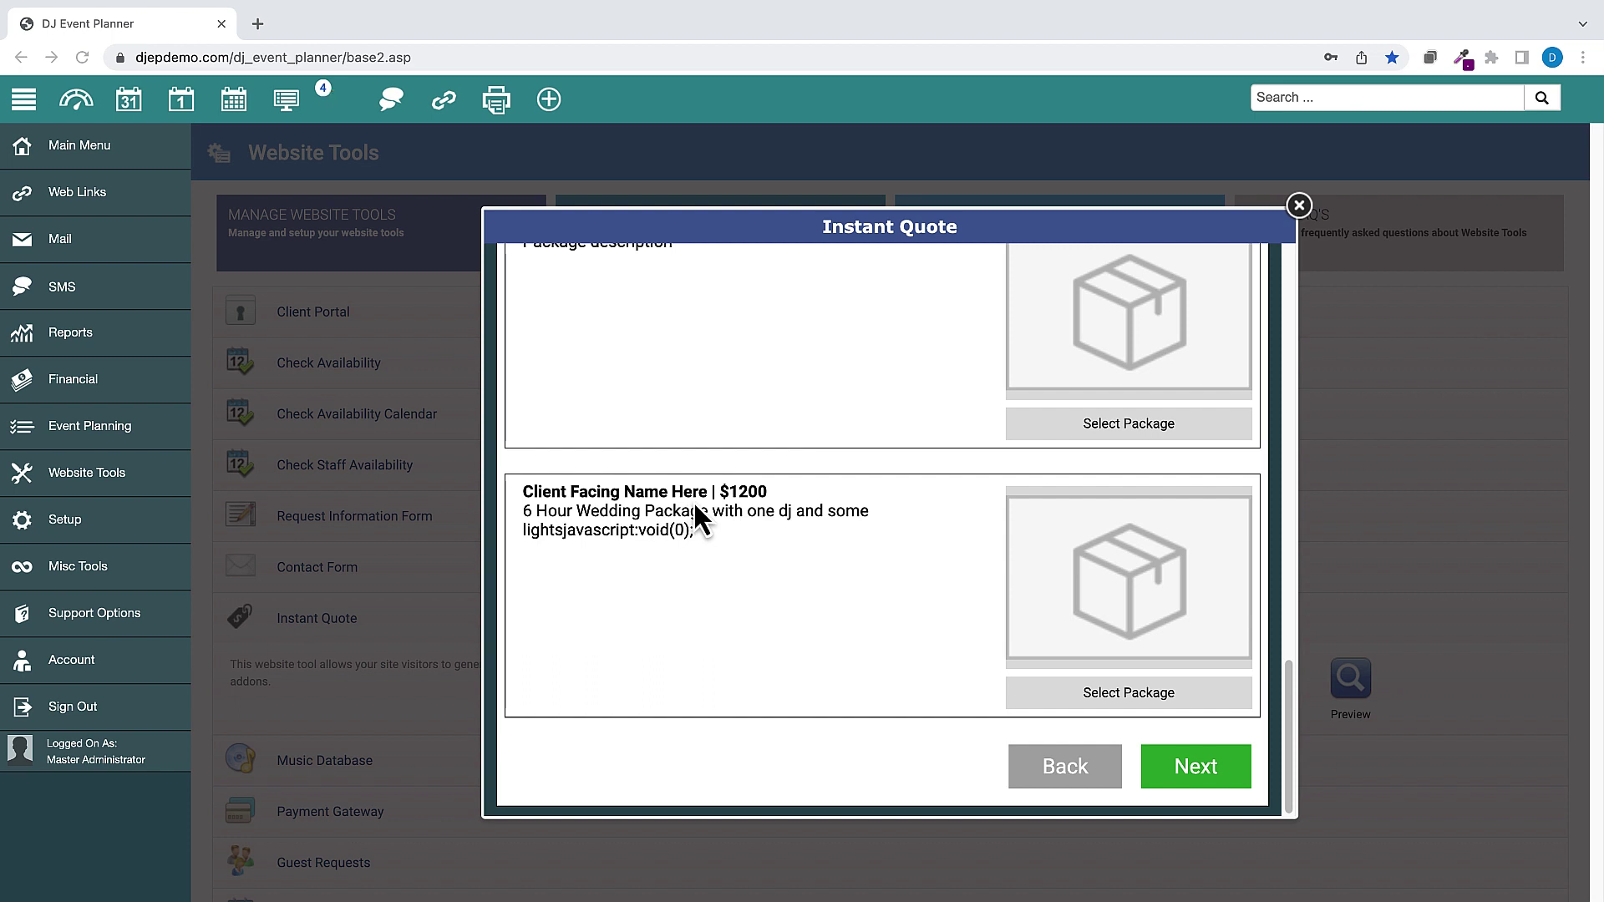
left_click(81, 484)
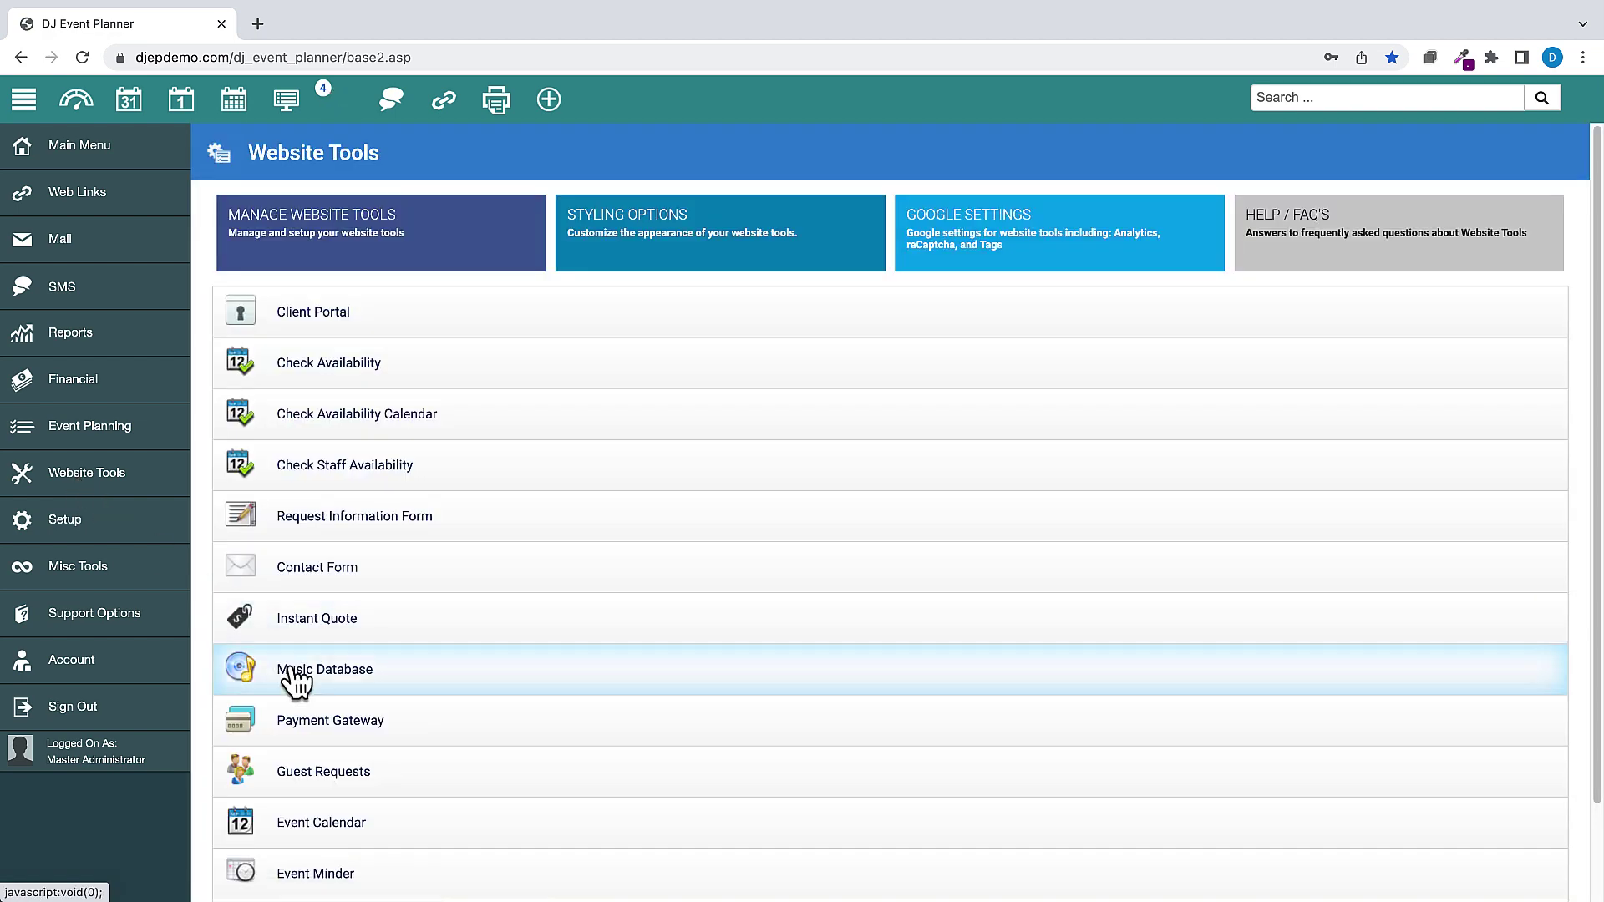
Step: Review the Payment Gateway tool's direct link and embed code snippets, then close the window
left_click(324, 723)
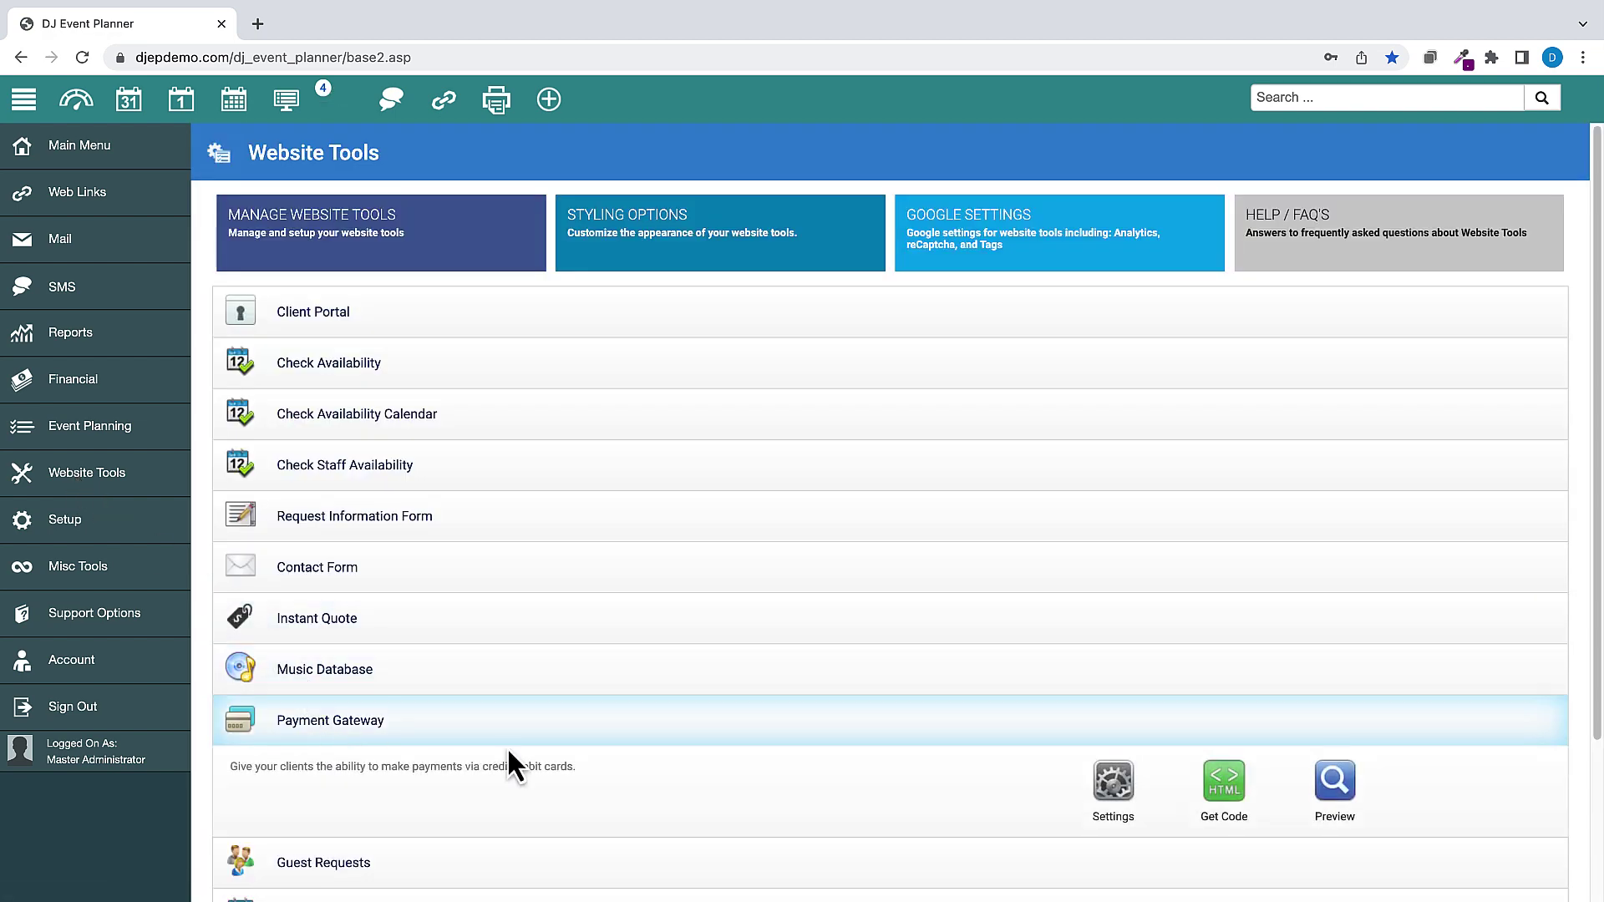
left_click(1224, 786)
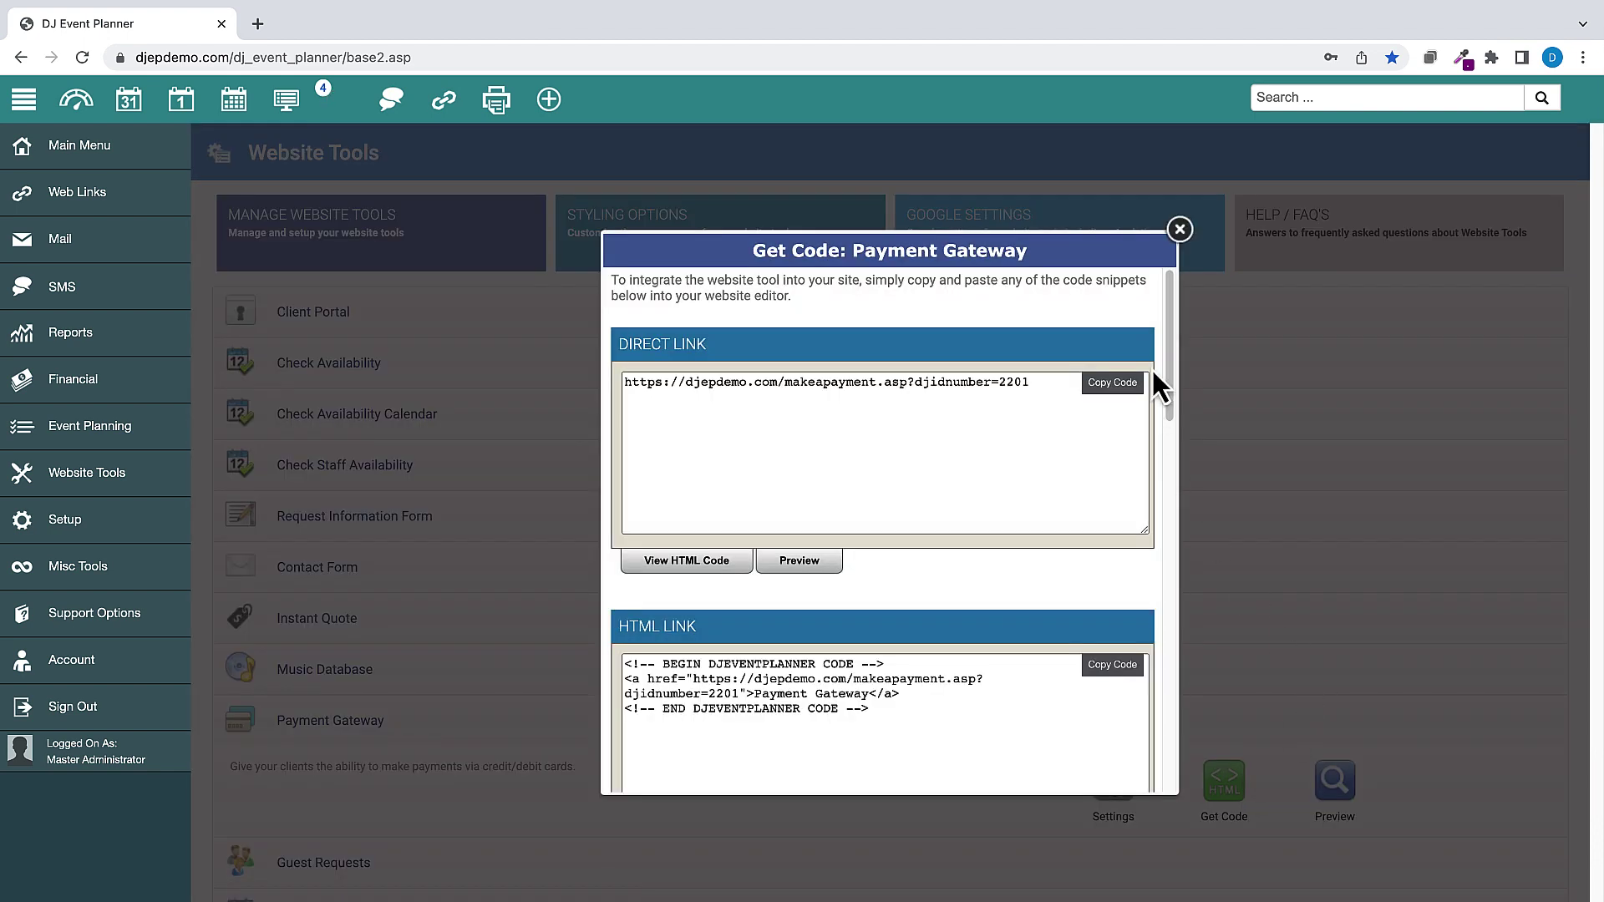
left_click_drag(1169, 357, 1168, 744)
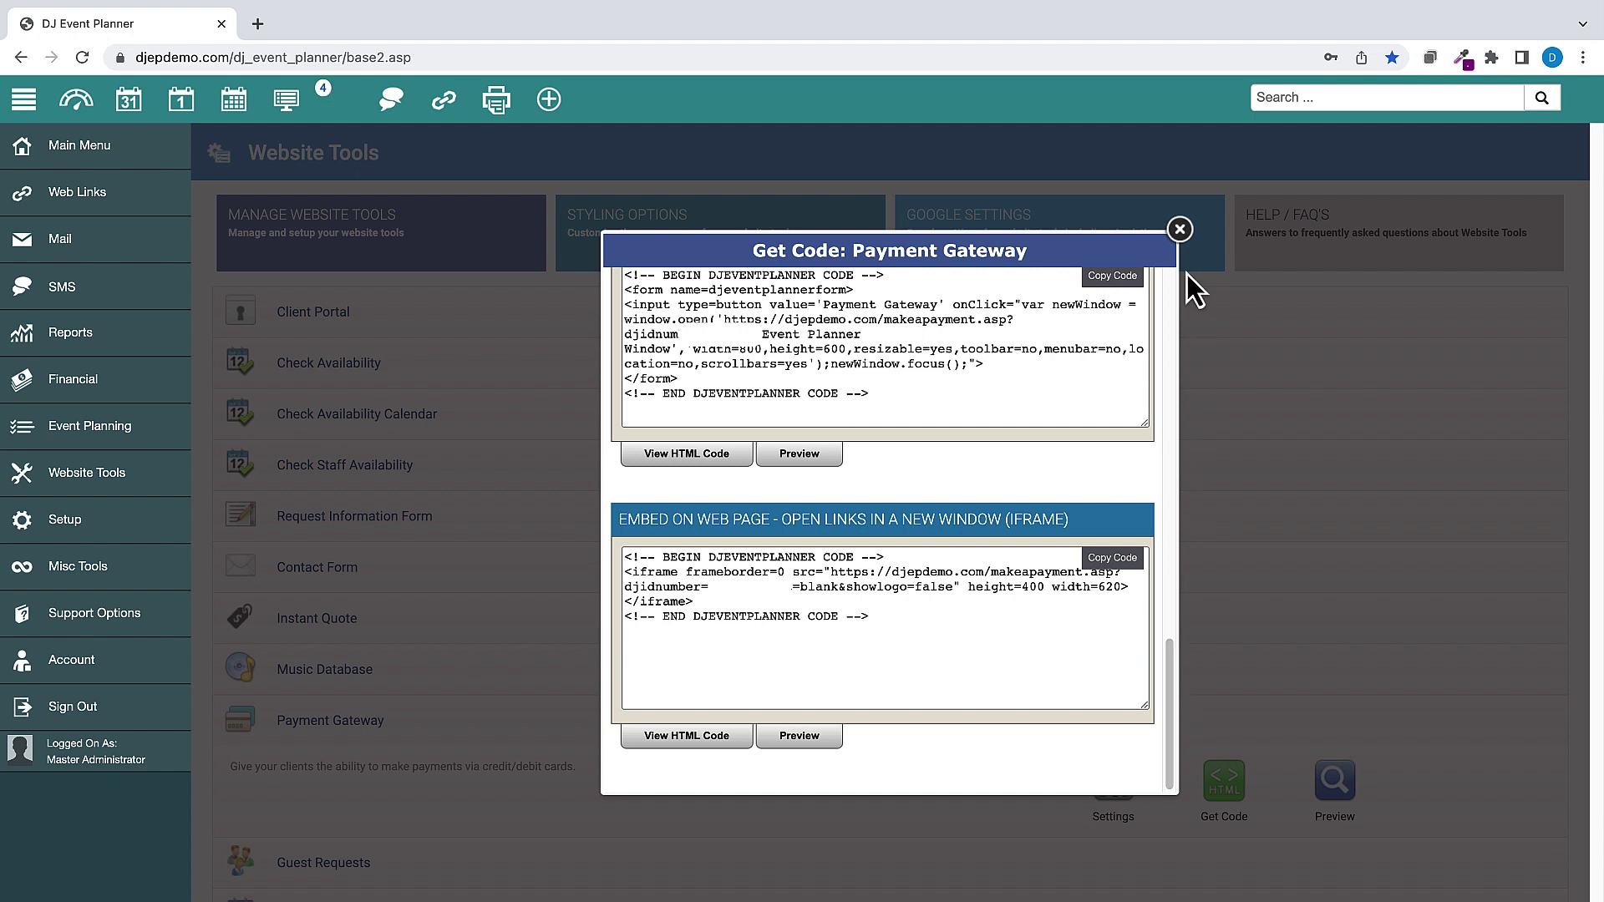
left_click(1179, 231)
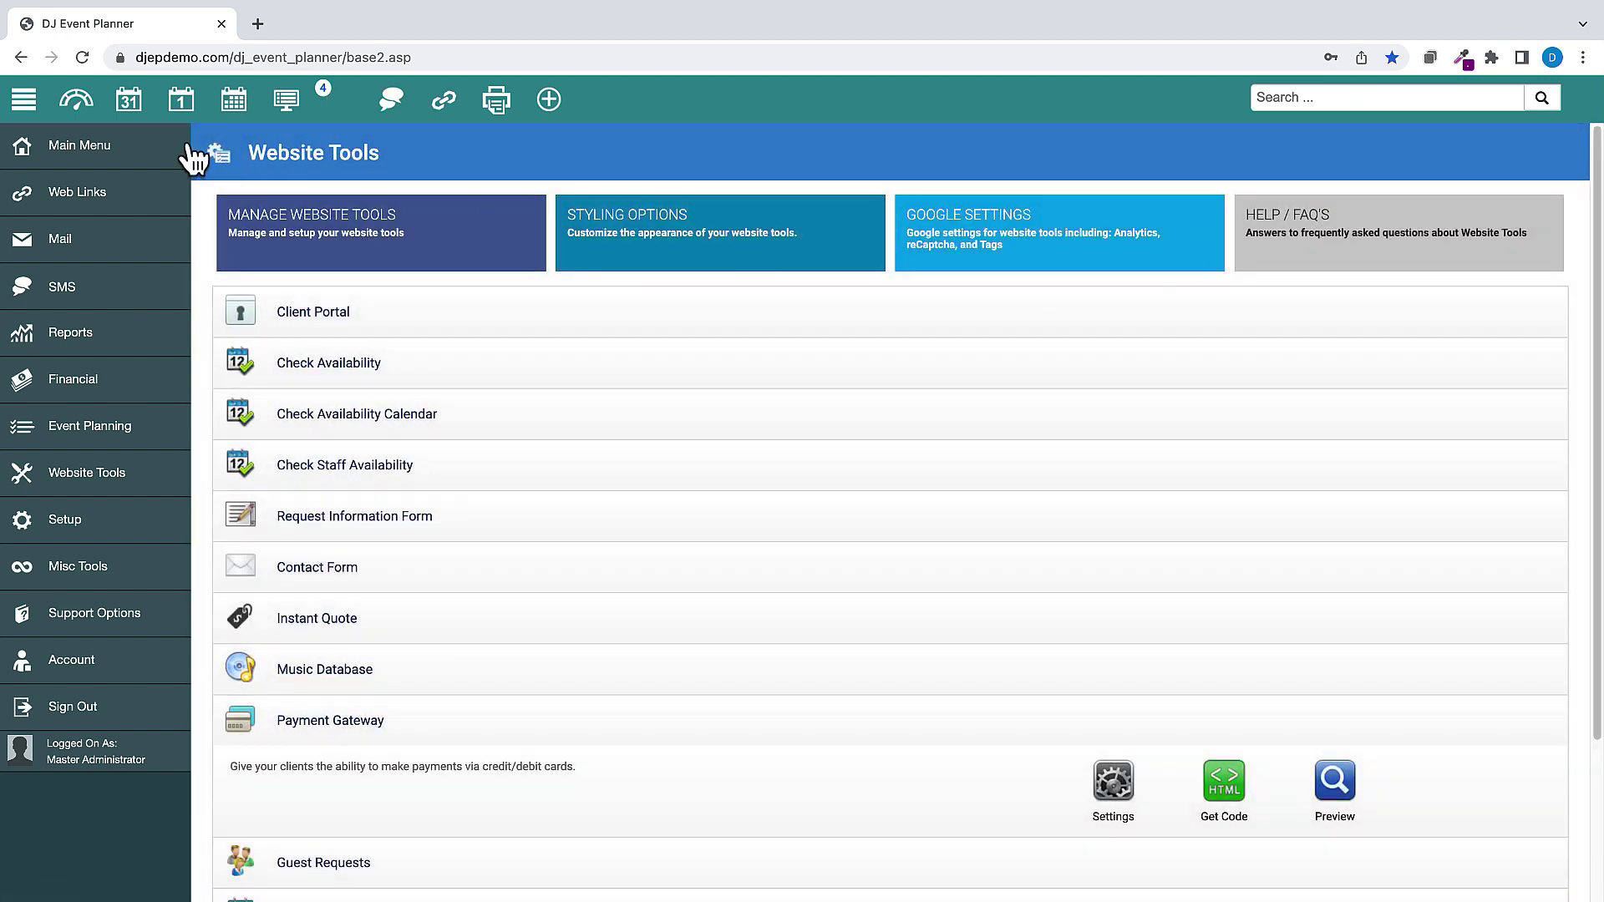
Step: Switch to the June 2023 monthly calendar, showing Tuesday, Jun 06, 2023 as available
left_click(131, 106)
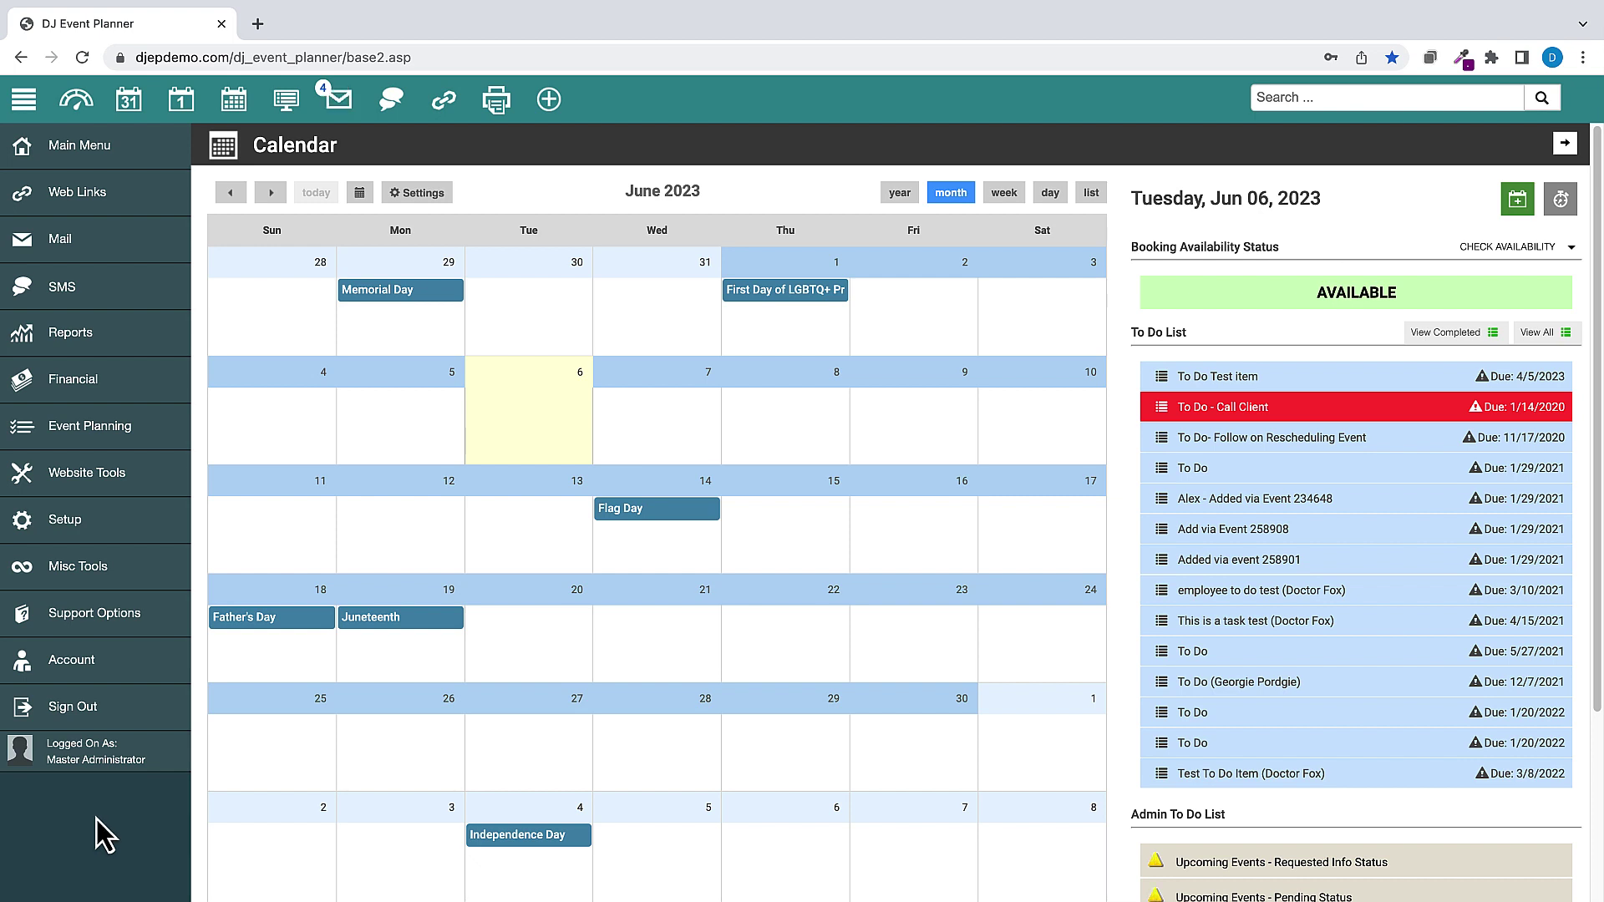
Step: Go to Support Options and scroll down to the version 23.22 software change log
left_click(81, 619)
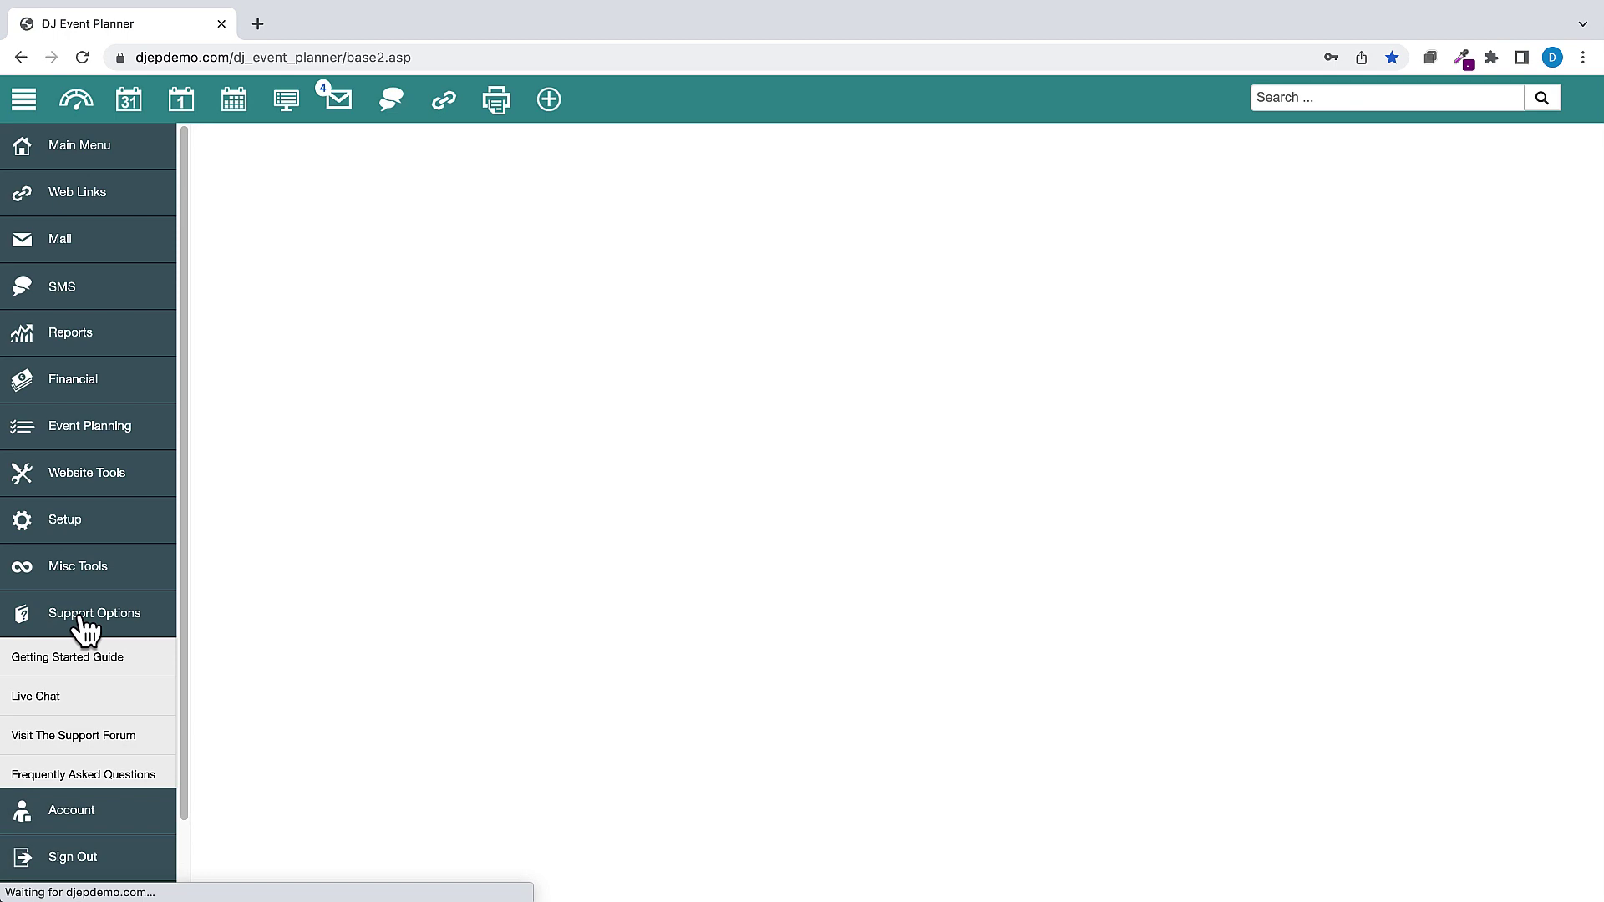
scroll(372, 817, "down", 3)
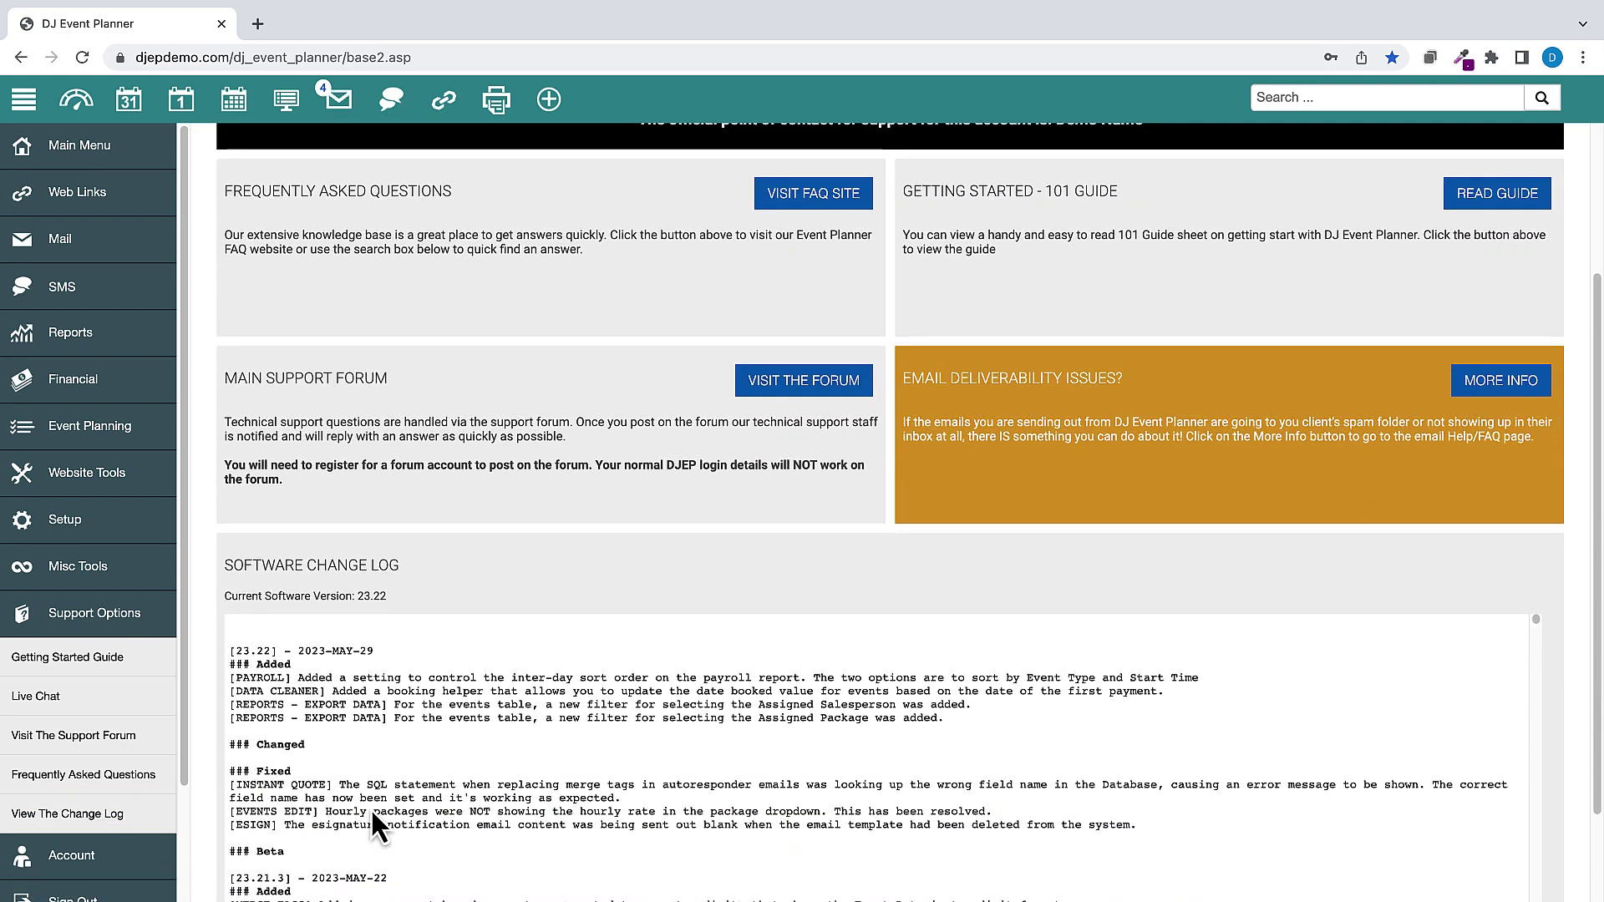